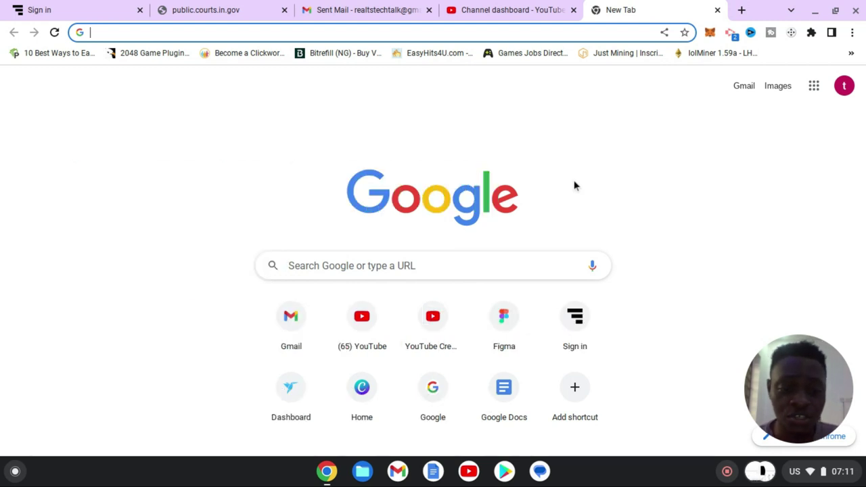
- Open the video "Nft Reward 1.74 EOS | Playing game On wombat play" from the YouTube Studio channel content in the video editor
left_click(521, 10)
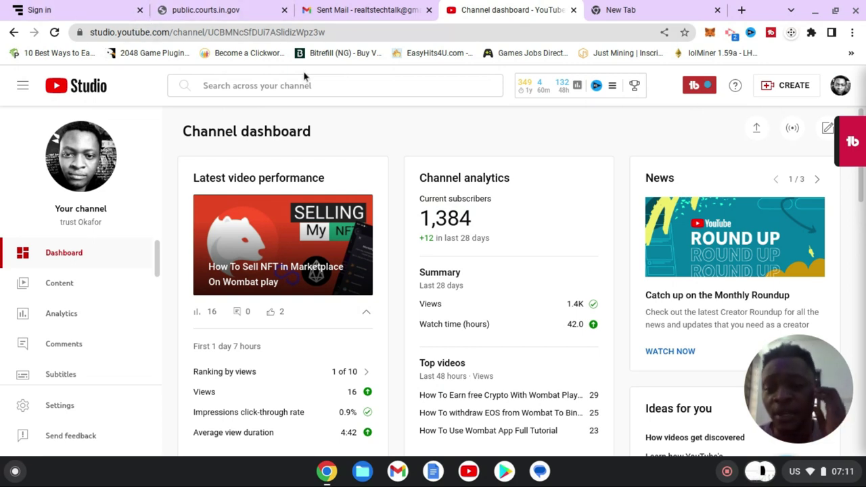
left_click(78, 289)
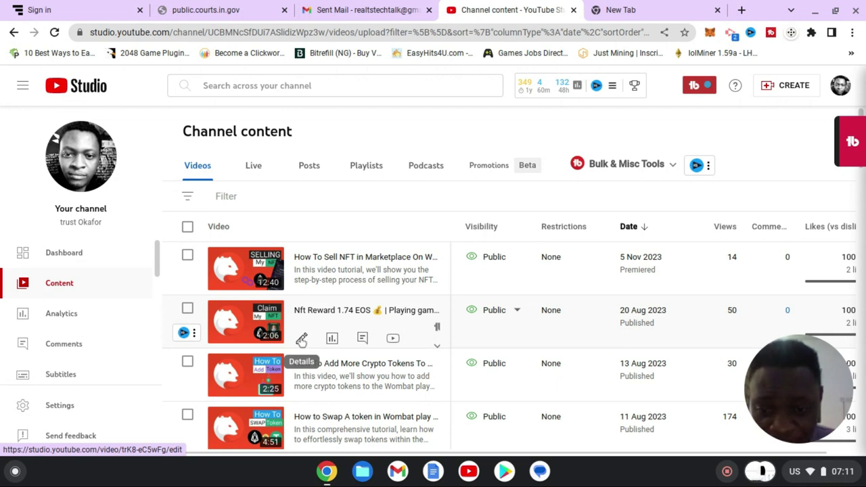
left_click(302, 340)
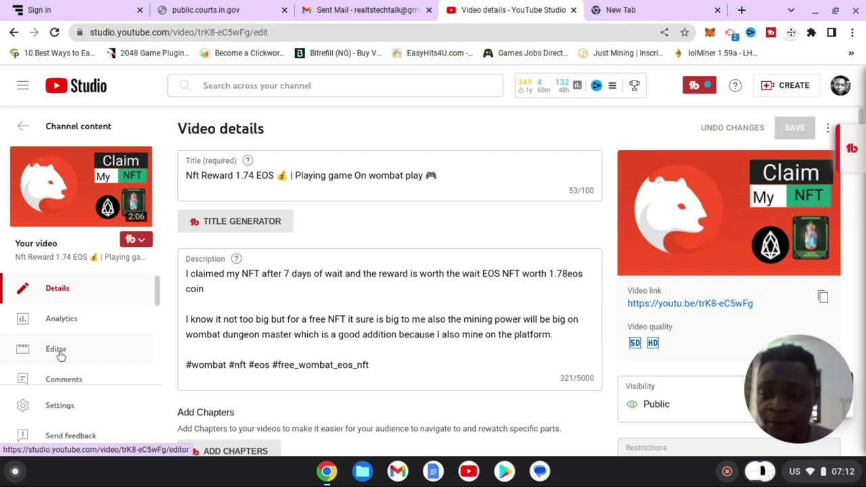
left_click(292, 299)
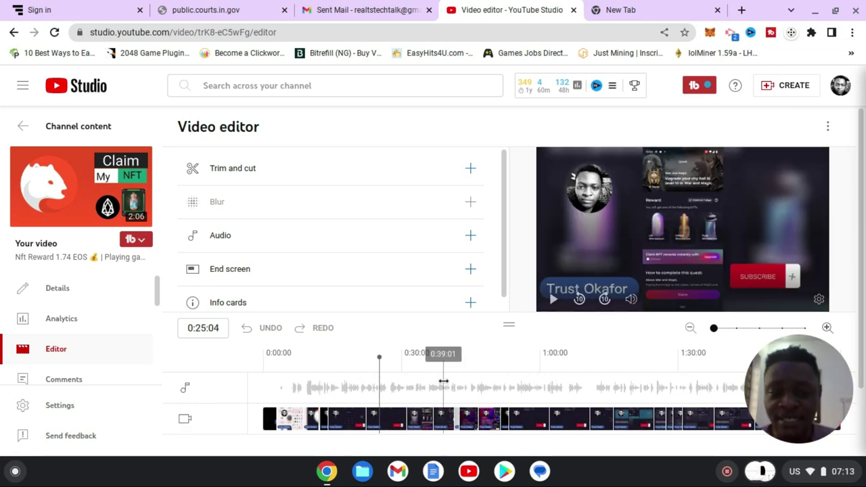
- Play the video briefly from about 0:25, then replay it from 0:04:11 near the start and pause it
left_click(554, 301)
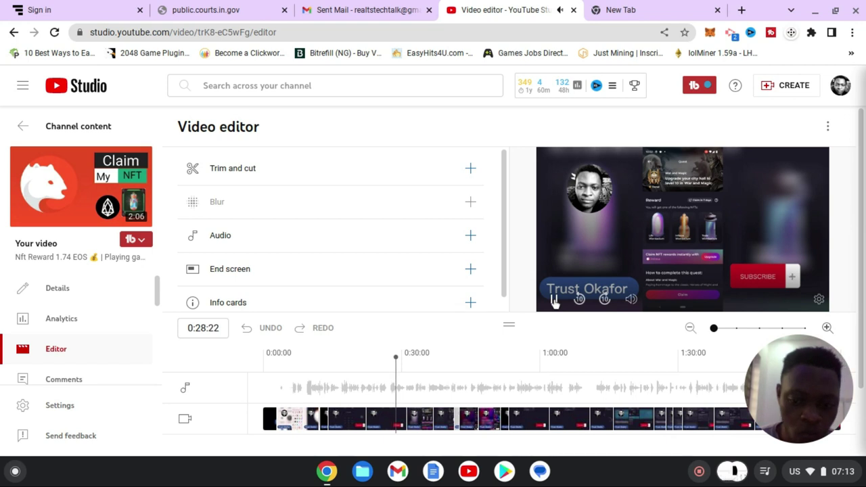
left_click(553, 302)
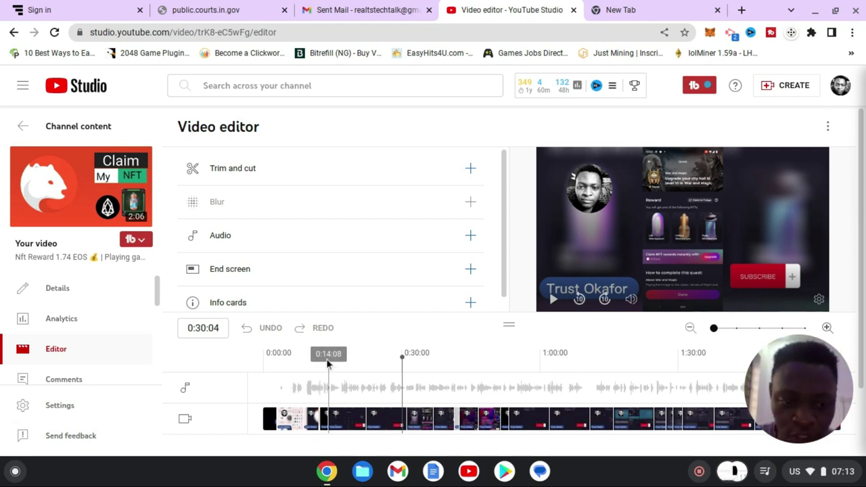
left_click(286, 360)
left_click(283, 359)
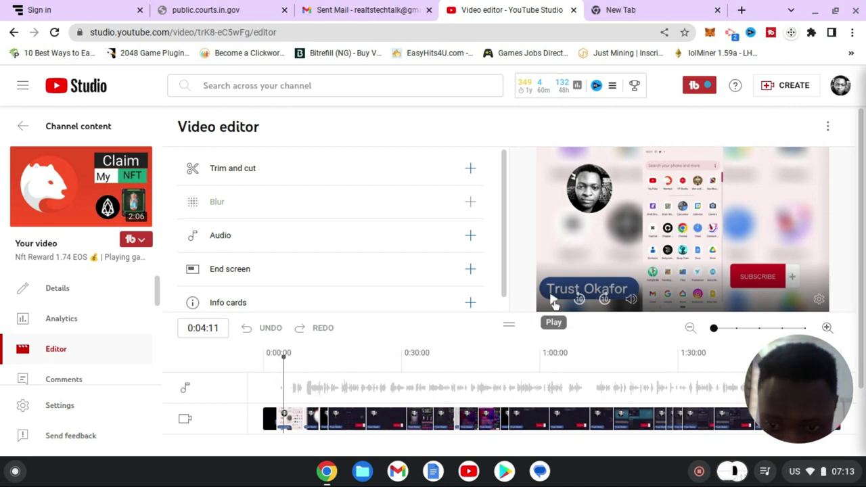
left_click(554, 302)
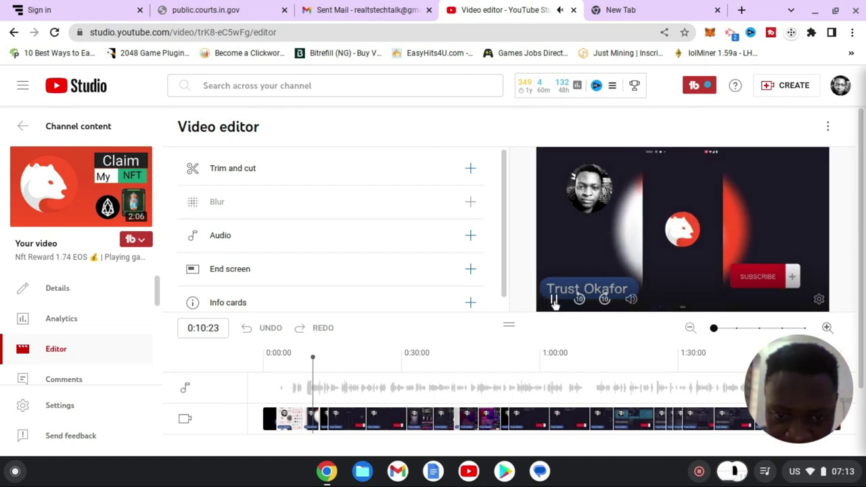
left_click(554, 302)
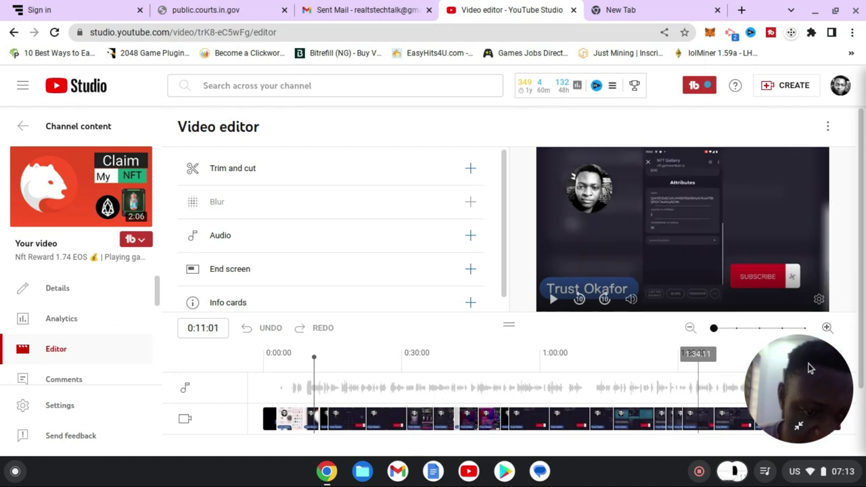
- Play the closing part of the video from 1:50:14 through the outro and pause it
left_click_drag(796, 364, 805, 147)
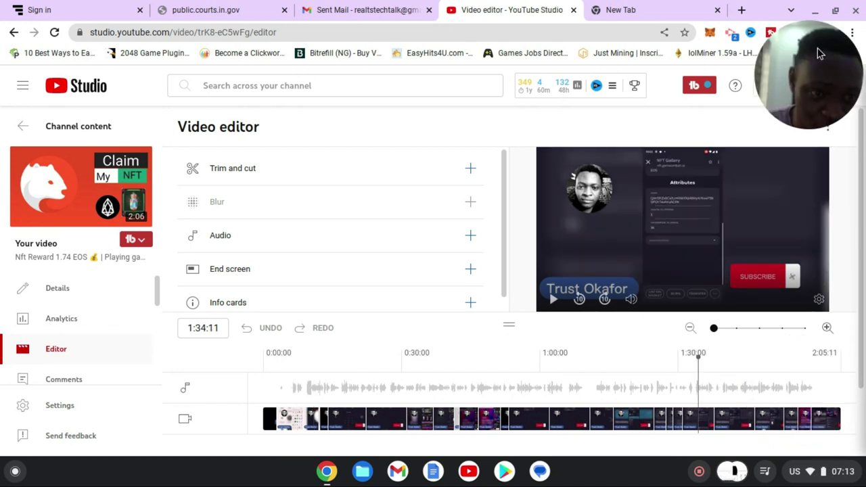
left_click(772, 359)
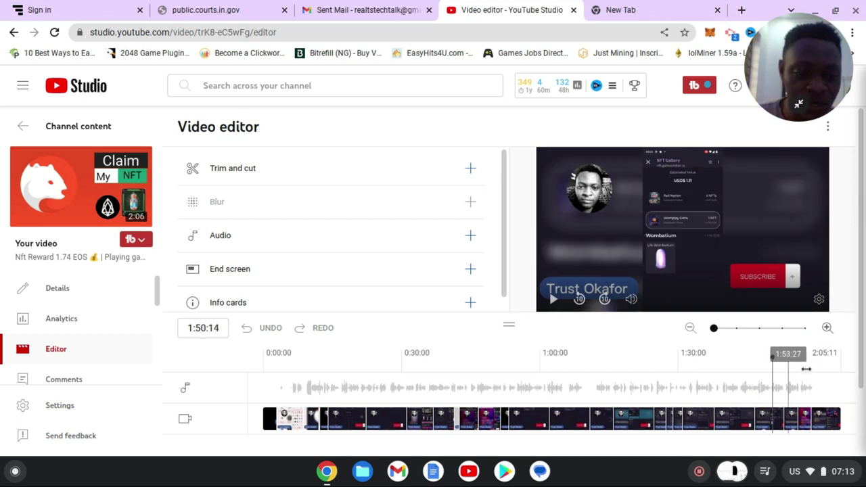
left_click(553, 302)
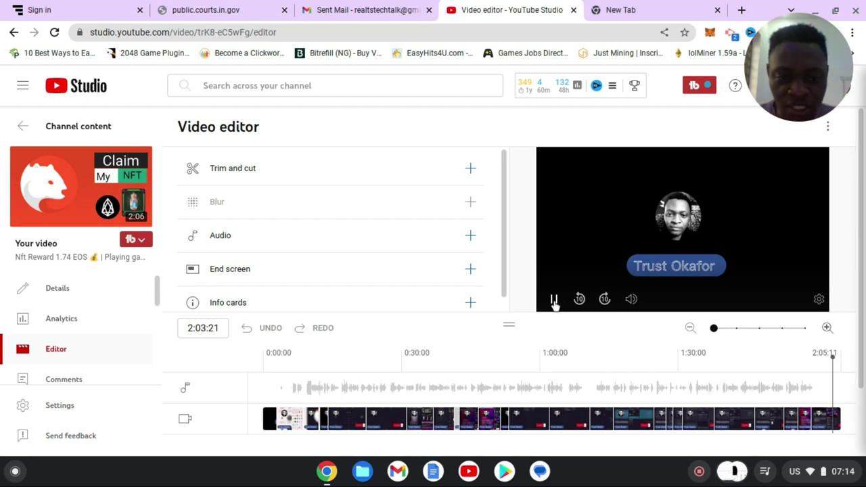
left_click(553, 300)
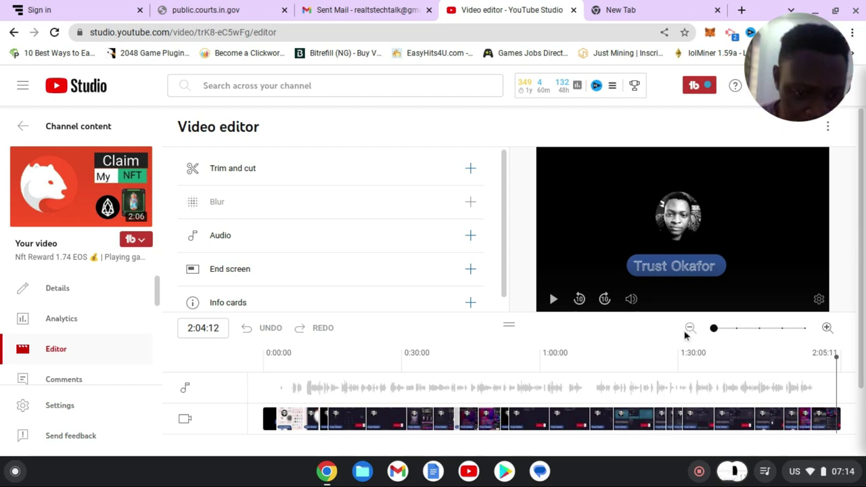
- Enlarge the timeline and place the playhead at 0:01:16 to examine the intro
double_click(826, 328)
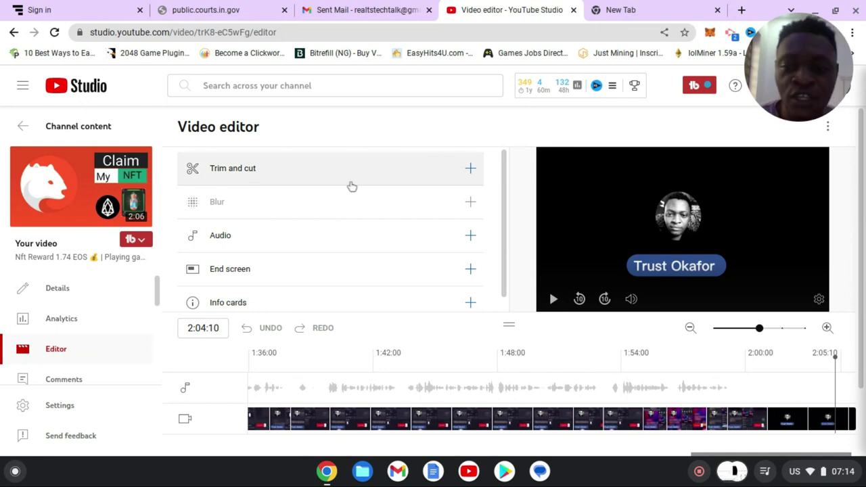
mouse_move(340, 188)
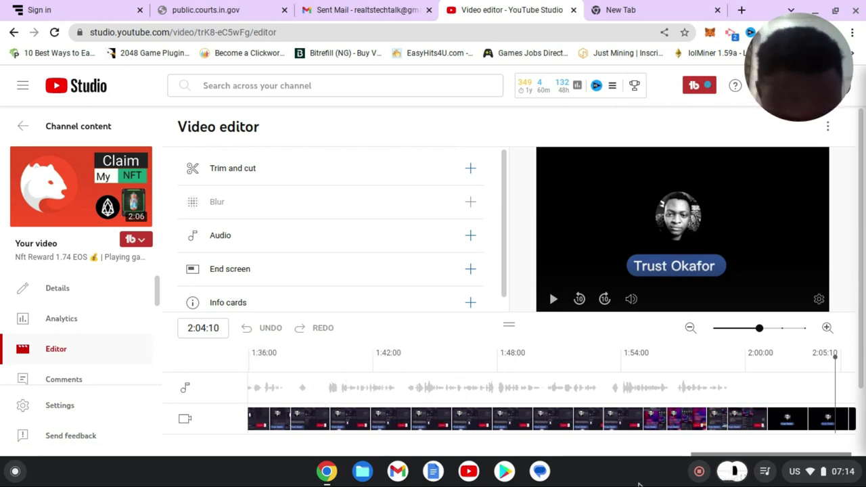
left_click_drag(712, 455, 514, 453)
left_click(227, 453)
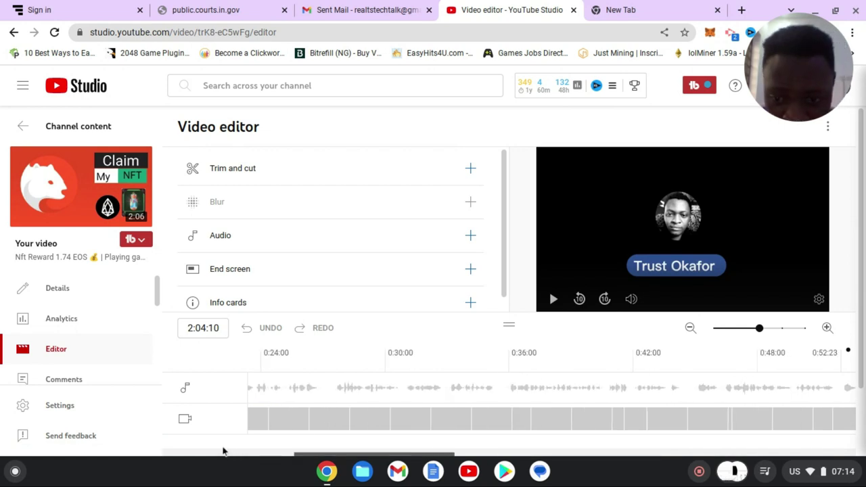
left_click_drag(214, 449, 155, 456)
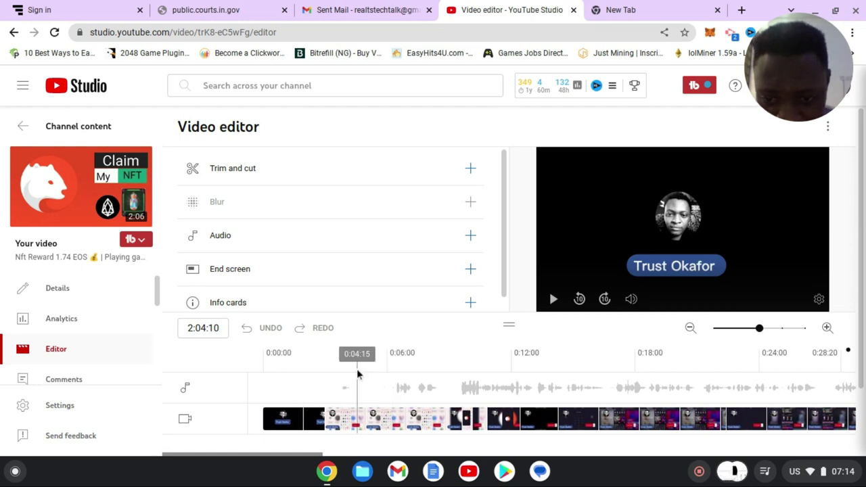
left_click(297, 377)
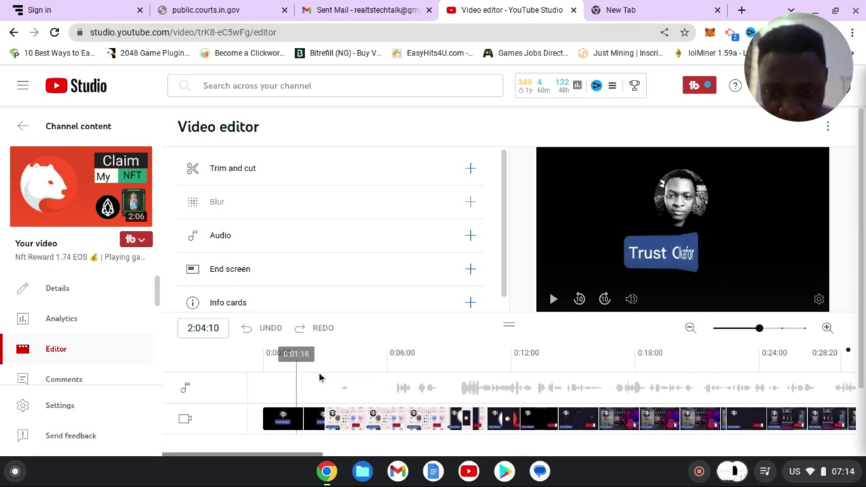
left_click(296, 377)
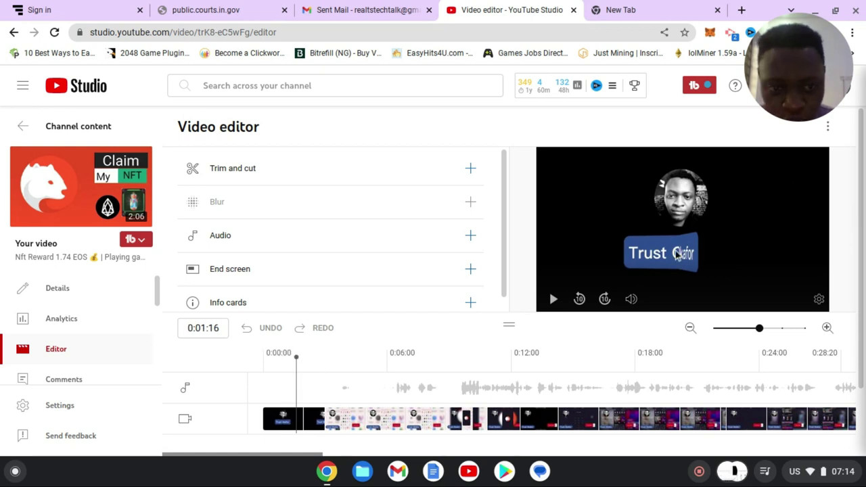
- Play the section following the intro from 0:03:00, pause it, and return the playhead to 0:03:00
left_click(332, 362)
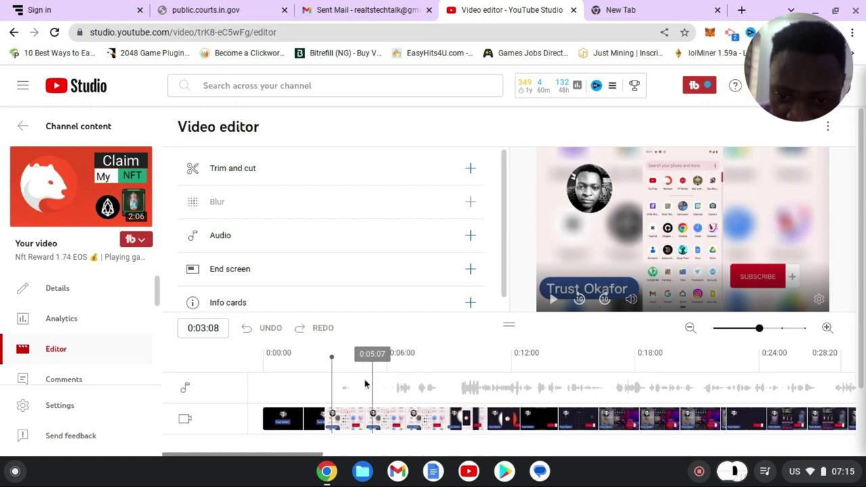
left_click(325, 381)
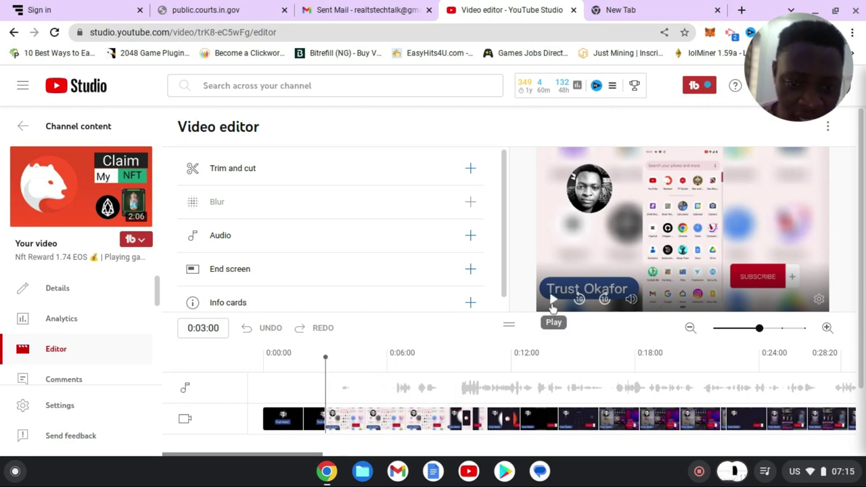
left_click(553, 303)
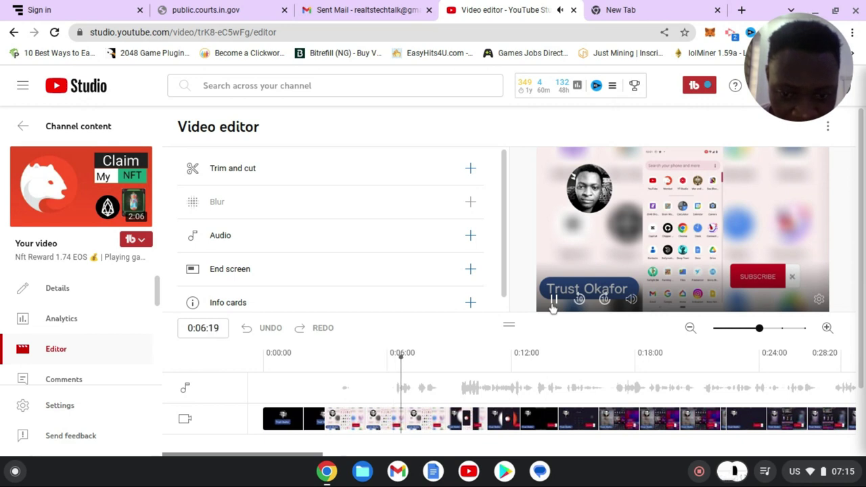
left_click(554, 303)
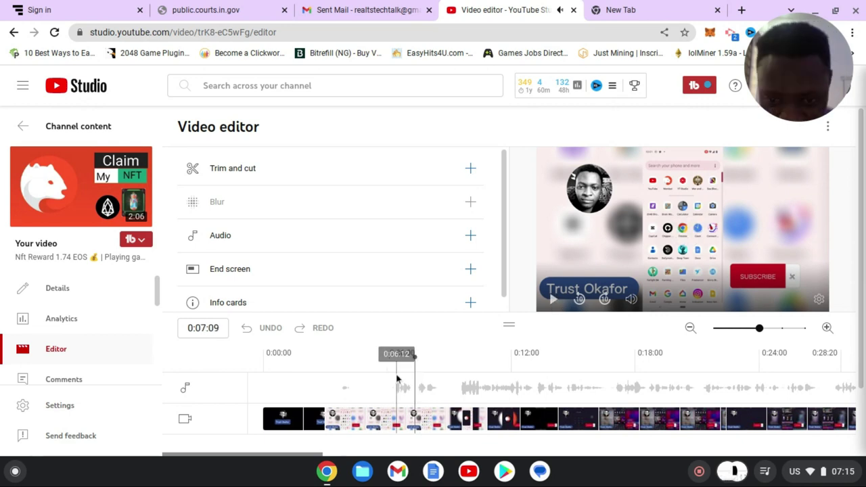
left_click(329, 363)
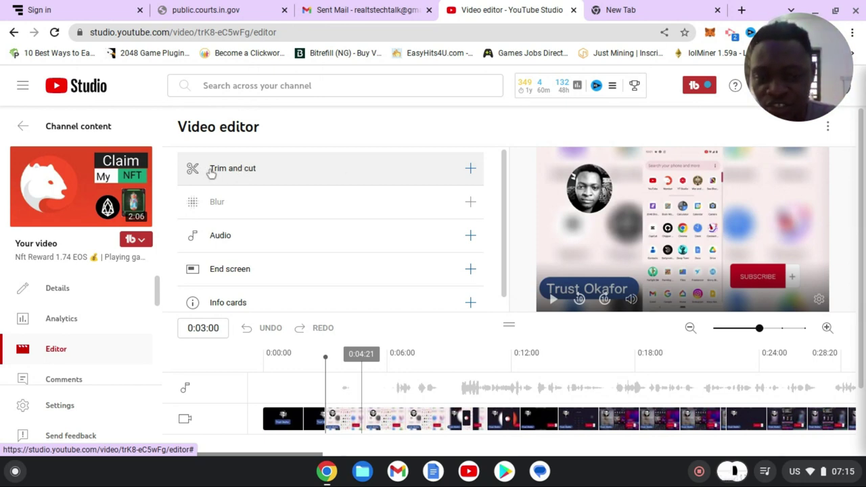
- Show the whole video on the timeline and open the Trim and cut tool
left_click(690, 328)
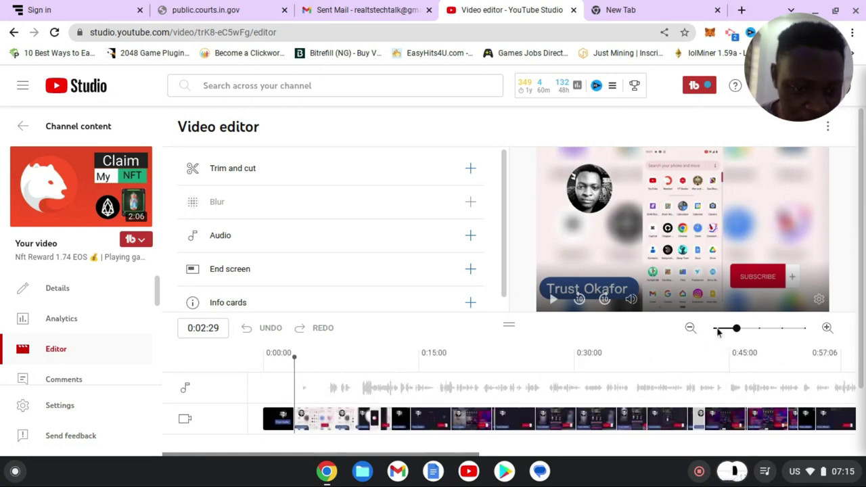
left_click(690, 328)
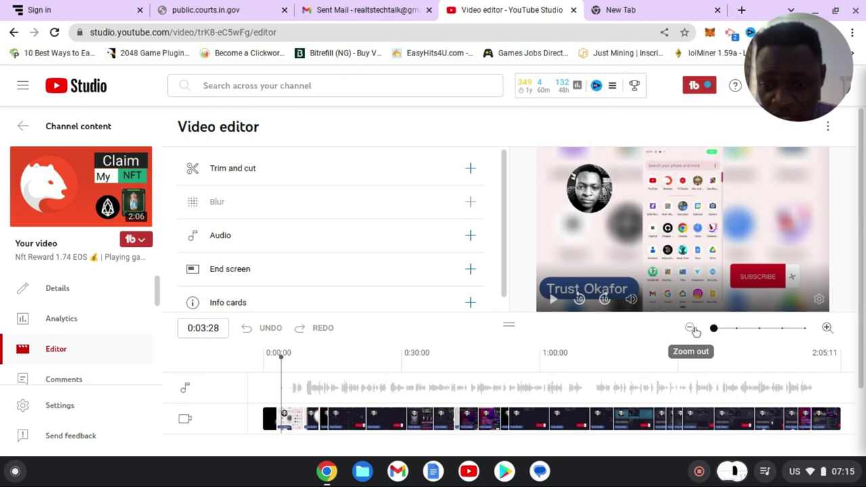
left_click(279, 176)
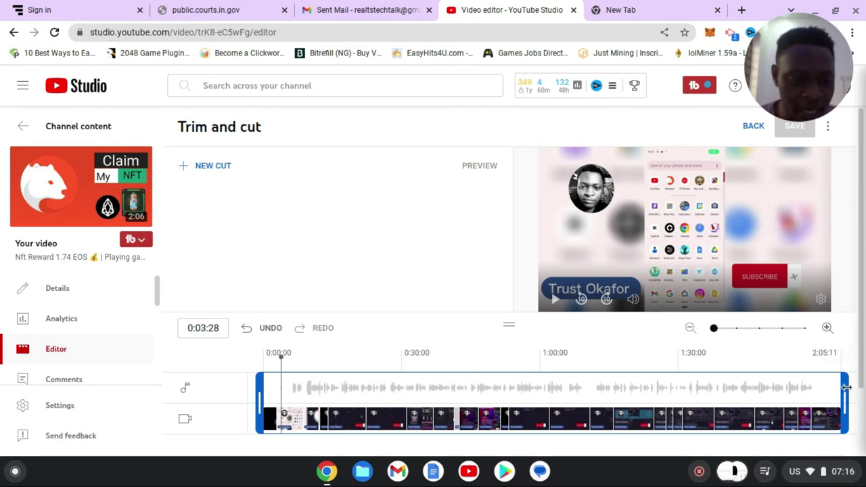
- Trim the end of the video back to about 1:49:28 and place the playhead shortly before the new end
left_click_drag(845, 387, 774, 399)
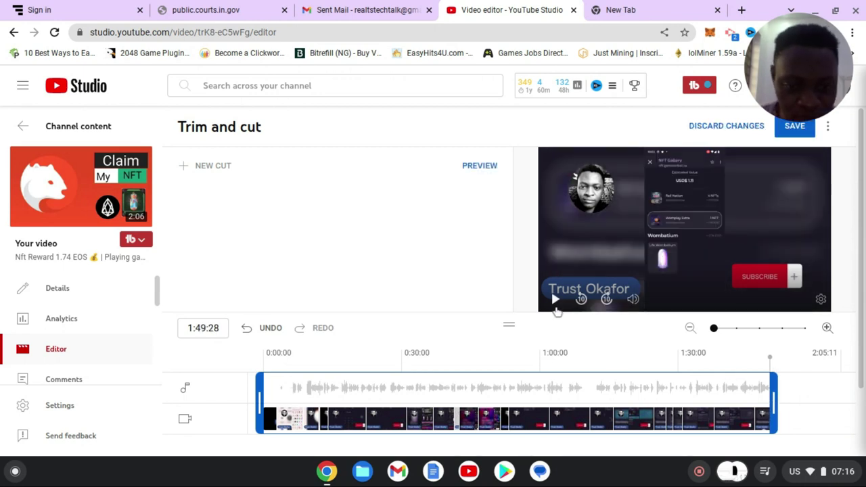
left_click(748, 372)
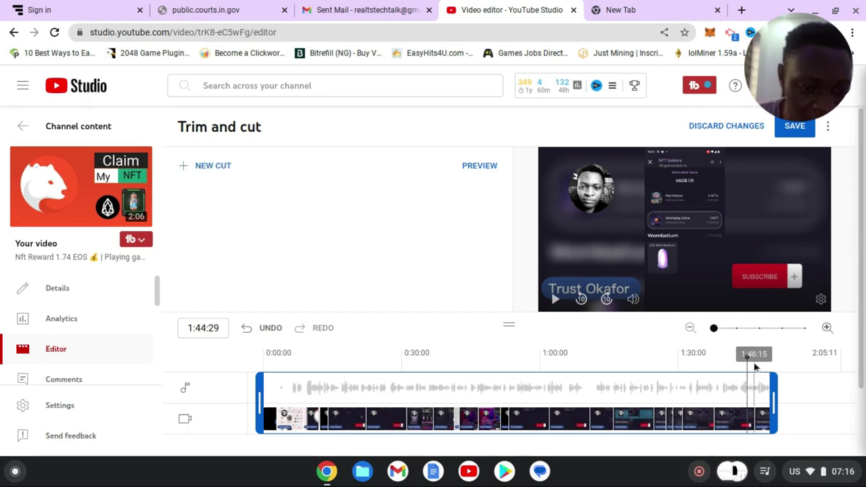
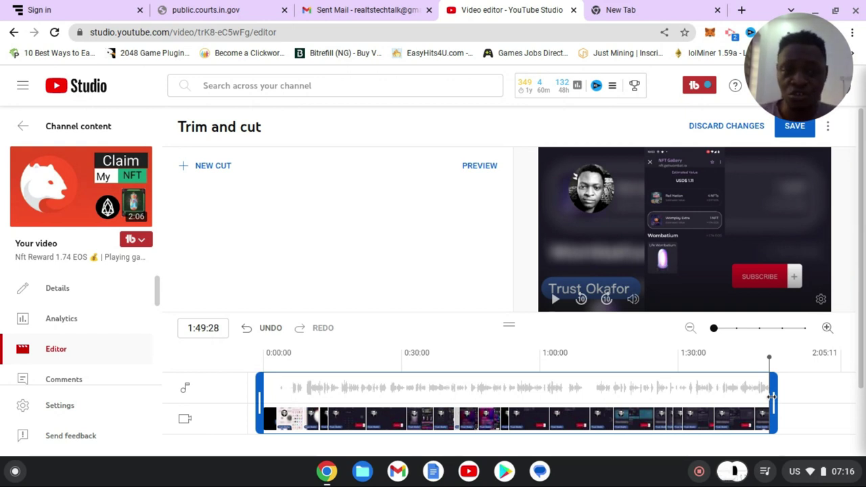
left_click_drag(779, 35, 788, 237)
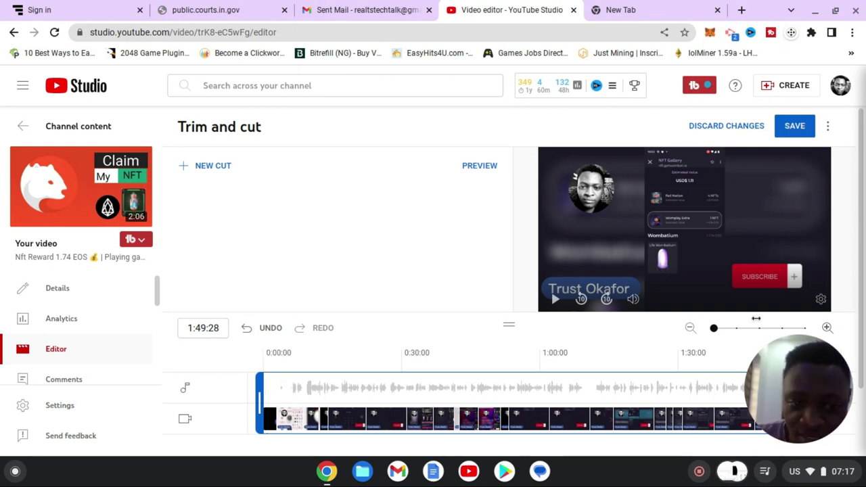
left_click_drag(786, 368, 785, 273)
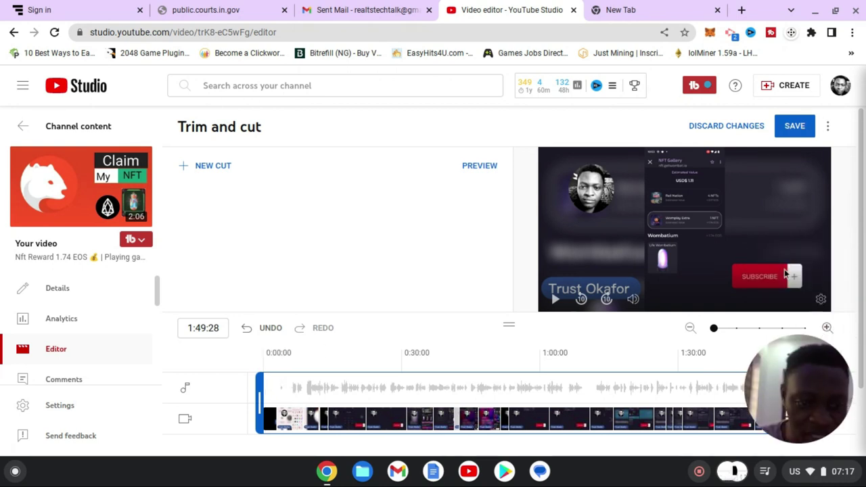
left_click_drag(794, 414, 2, 179)
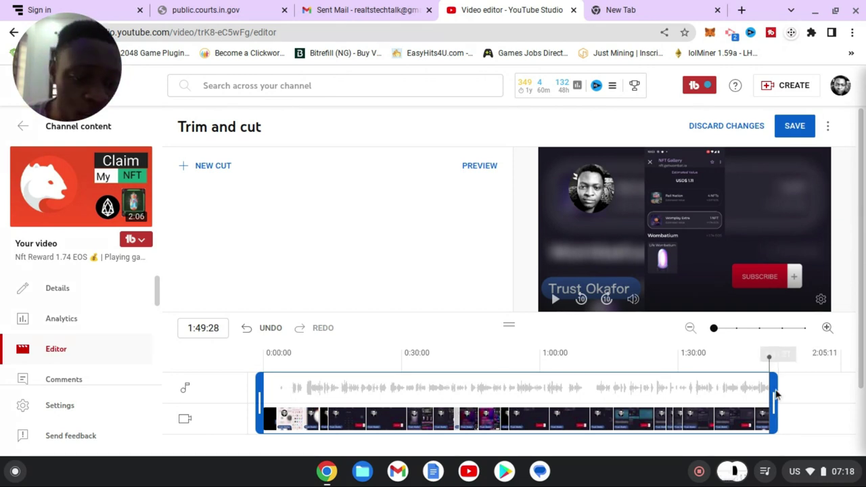
- Extend the trimmed end back to the video's full length and discard the trim changes
left_click_drag(778, 391, 862, 397)
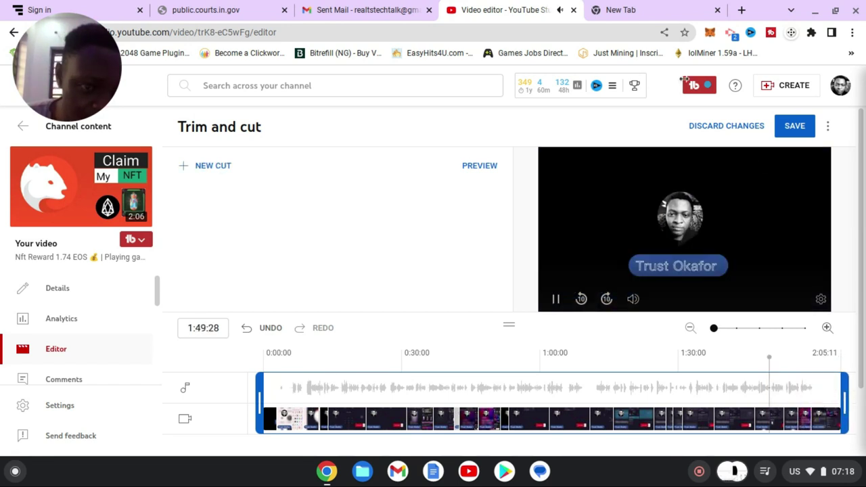
left_click(753, 129)
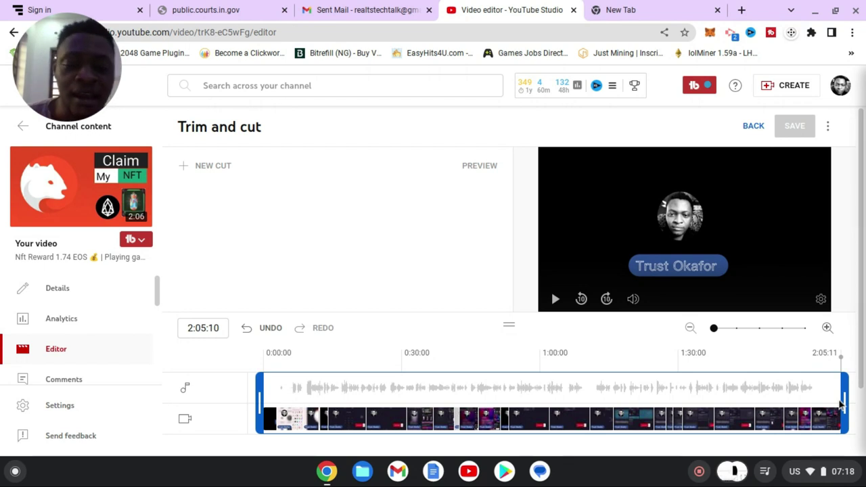
- Place the playhead at 0:03:00, where the intro ends, and briefly play the section that follows
left_click(344, 388)
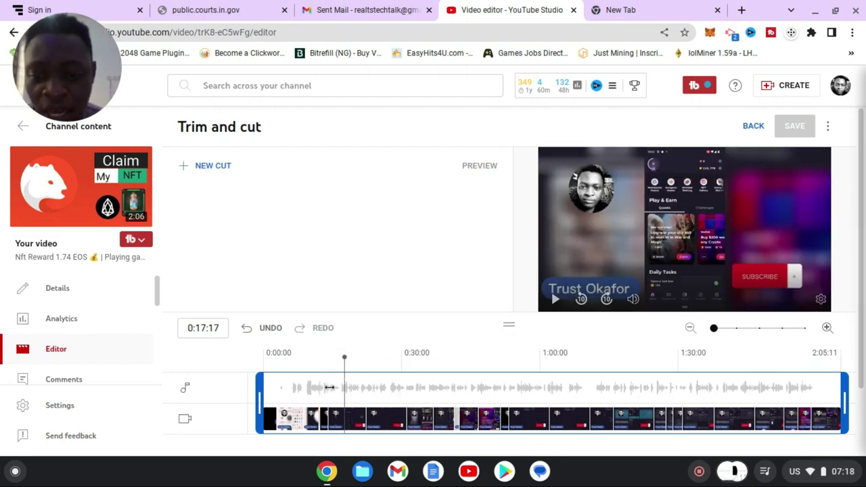
left_click(295, 385)
left_click(293, 384)
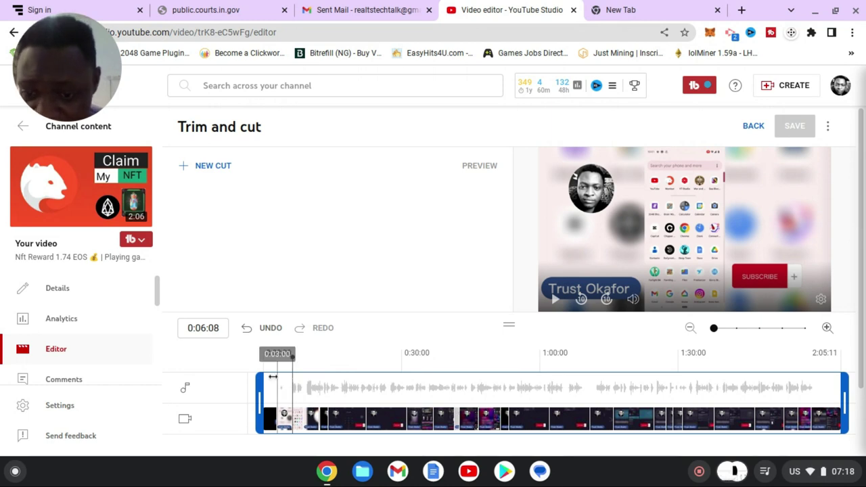
left_click(274, 380)
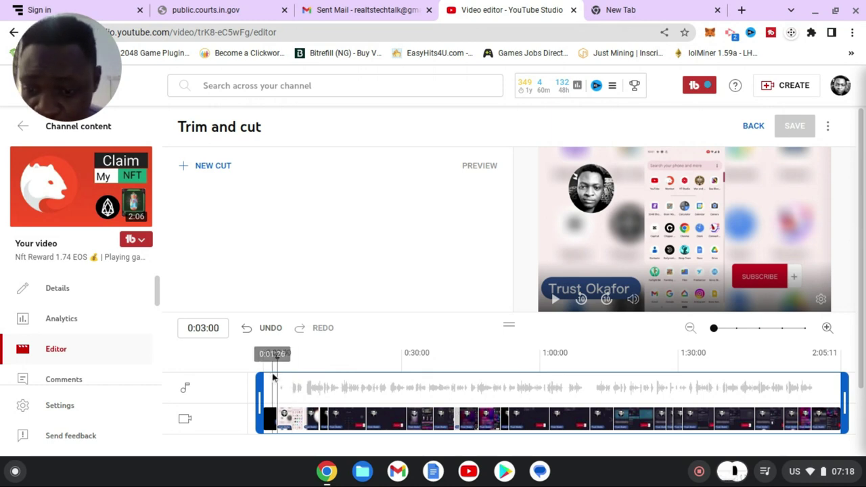
left_click(274, 377)
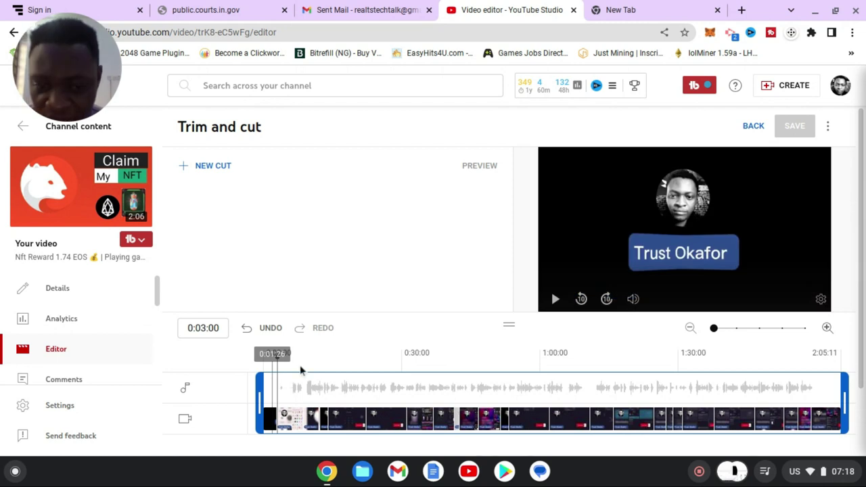
left_click(555, 300)
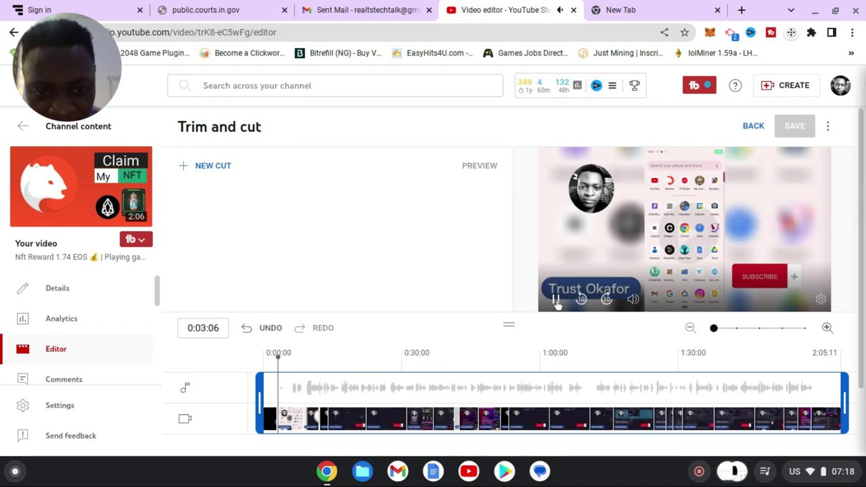
left_click(555, 300)
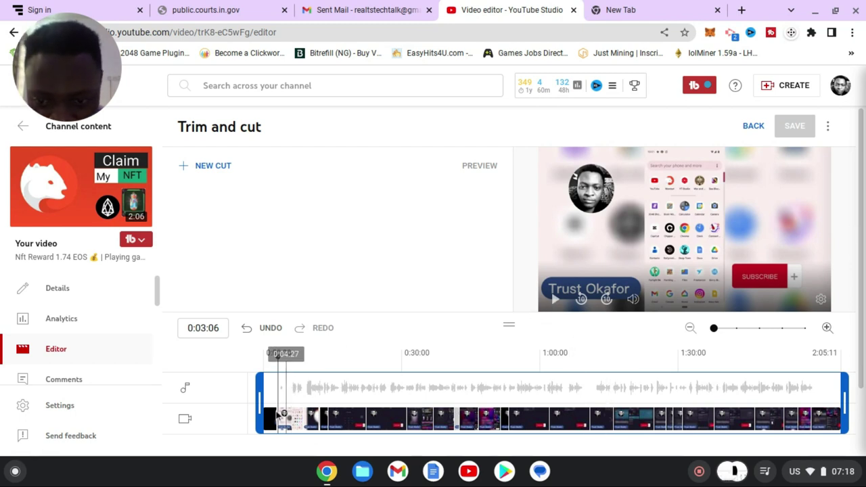
- Play on to 0:07:07, pause, and move the playhead back to about 0:06:04, before the speech starts
left_click(555, 300)
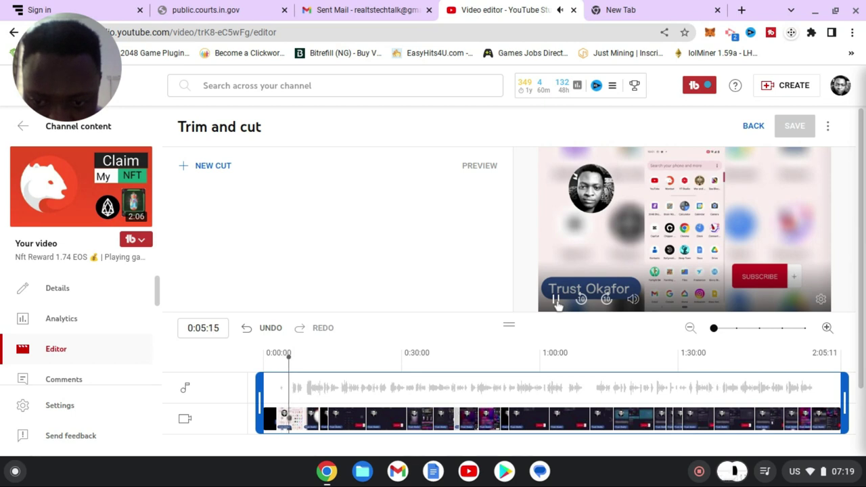
left_click(556, 300)
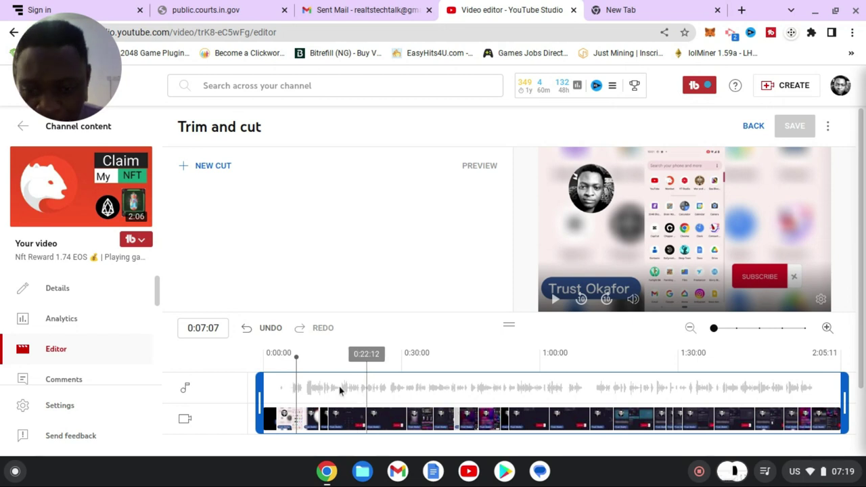
left_click(291, 382)
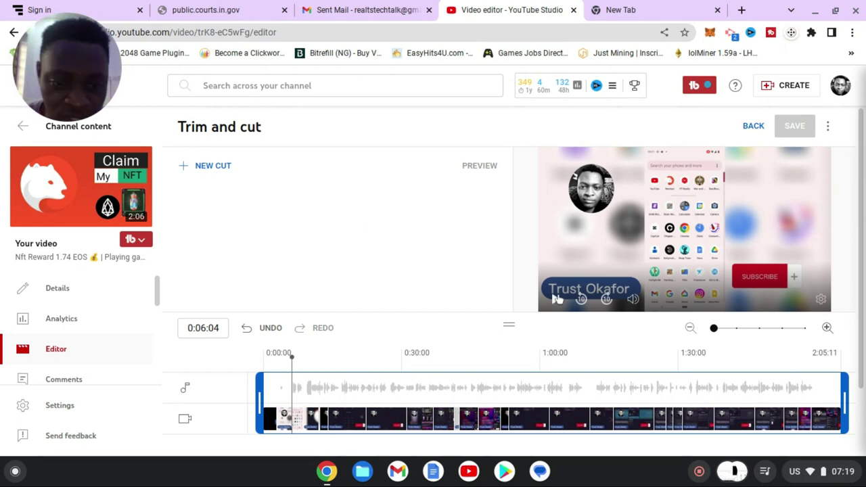
- Add a new cut on the enlarged timeline running from 0:03:04 to 0:06:02 and confirm it
left_click(827, 328)
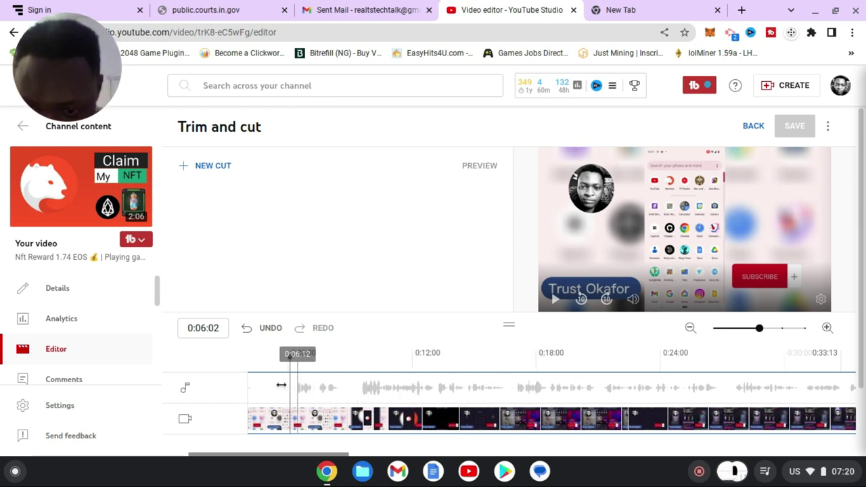
left_click_drag(278, 454, 236, 456)
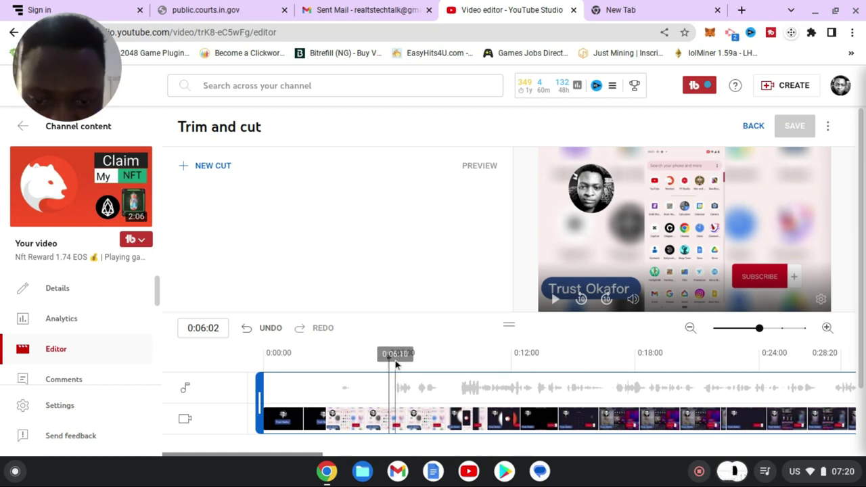
left_click(396, 365)
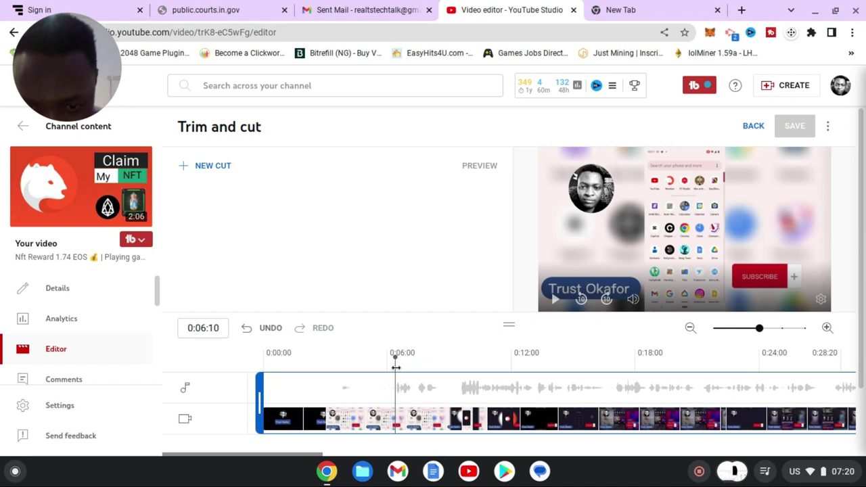
left_click(205, 168)
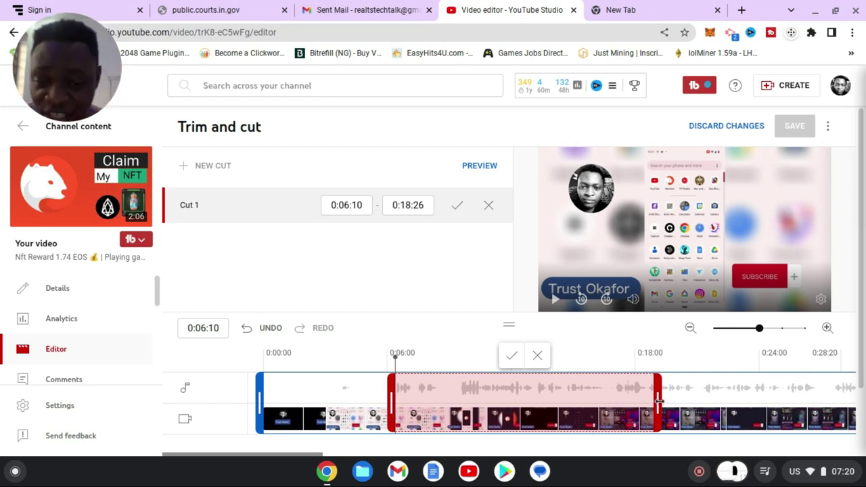
left_click_drag(391, 406, 346, 406)
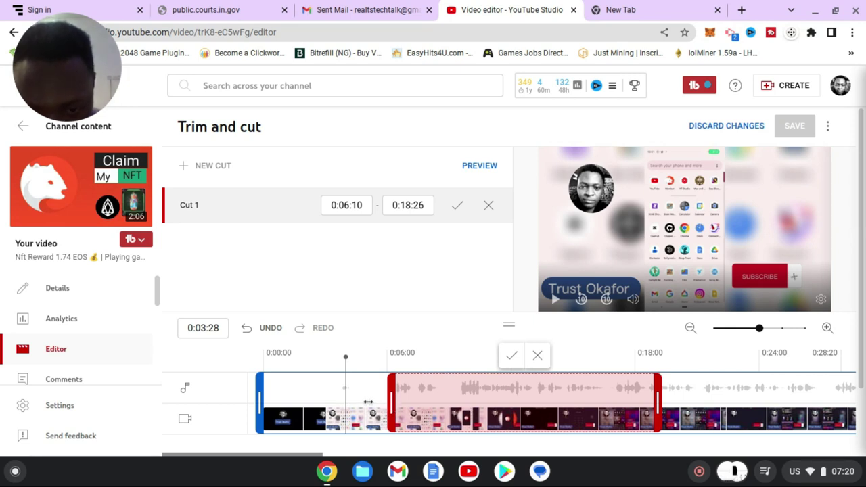
left_click_drag(397, 404, 326, 399)
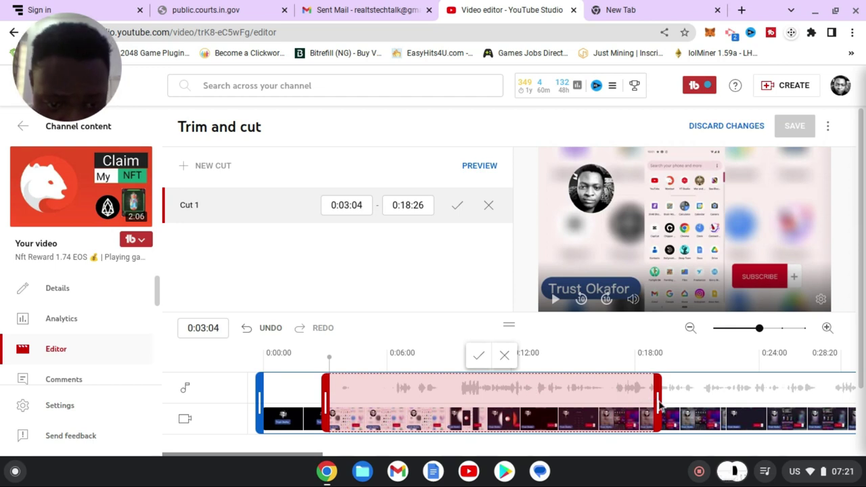
left_click_drag(660, 404, 393, 398)
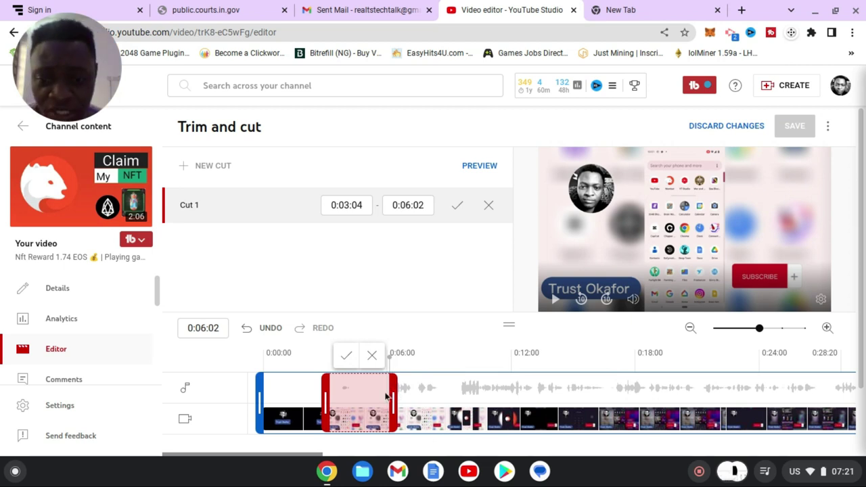
left_click(346, 357)
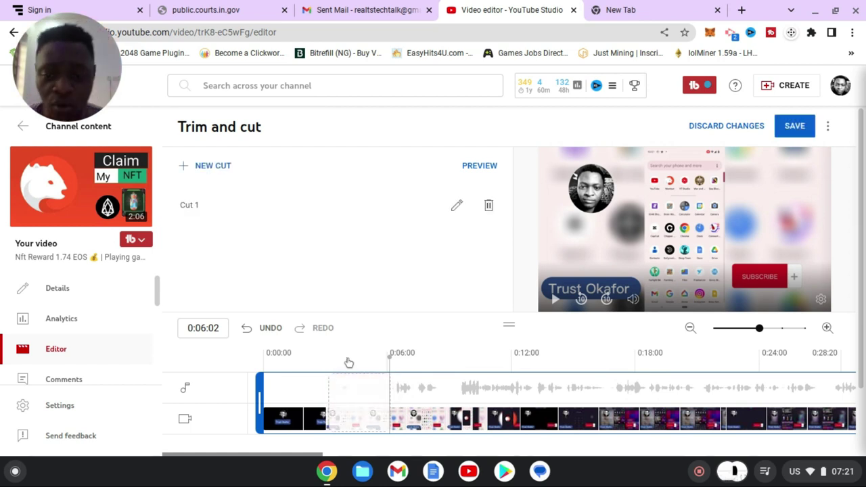
- Place the playhead at 0:02:03 and play the video across the first cut to check the transition, repeating the playback once
mouse_move(331, 387)
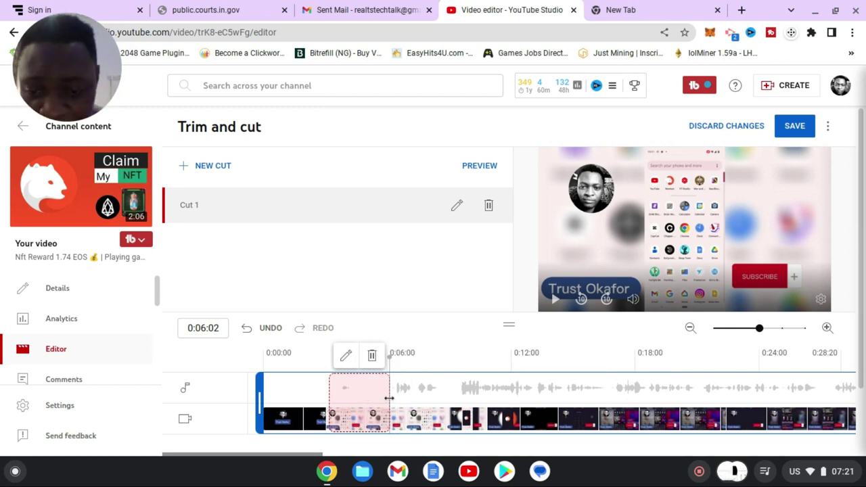
left_click(307, 359)
left_click(352, 400)
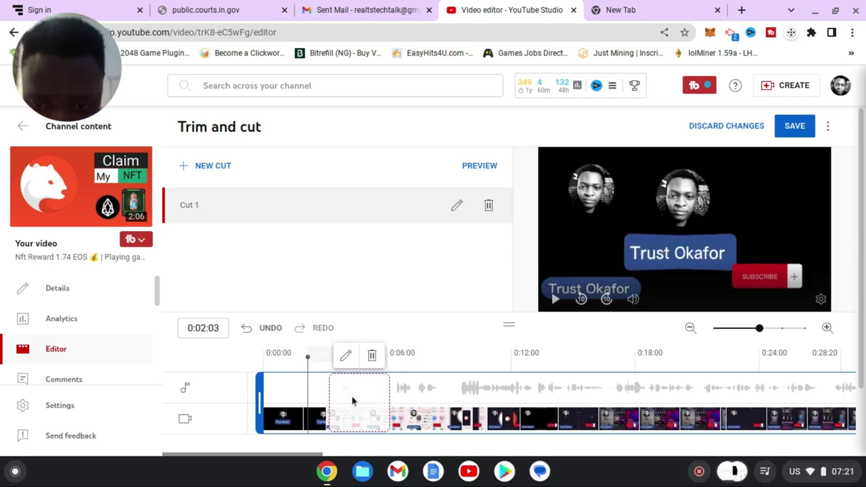
left_click(595, 324)
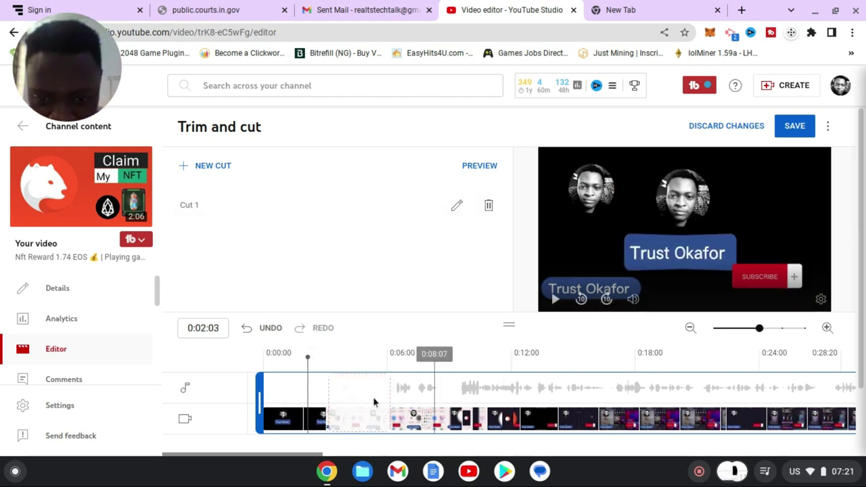
left_click(374, 402)
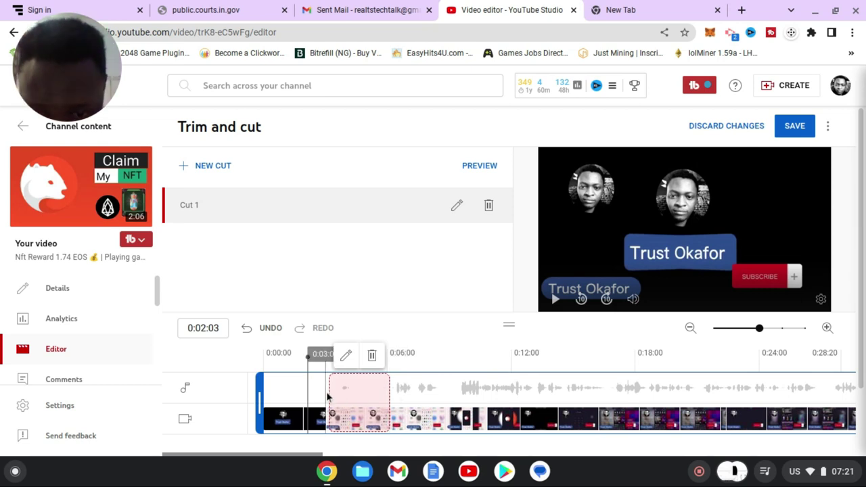
left_click(596, 308)
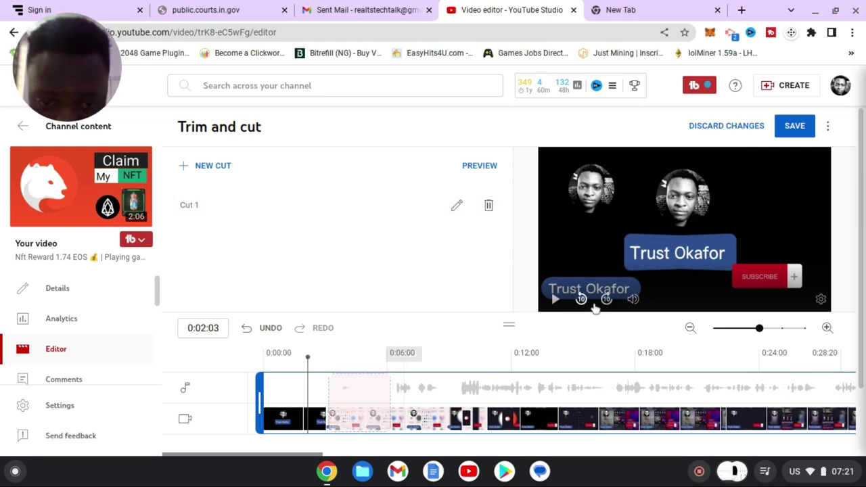
left_click(555, 301)
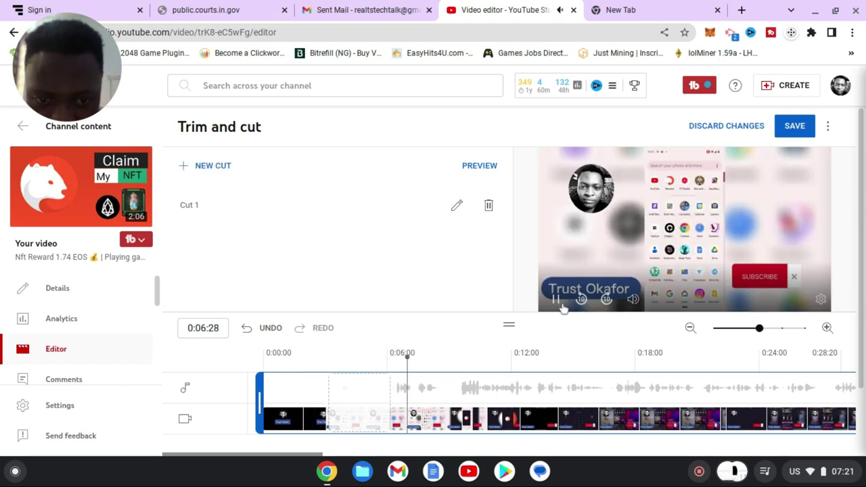
left_click(556, 299)
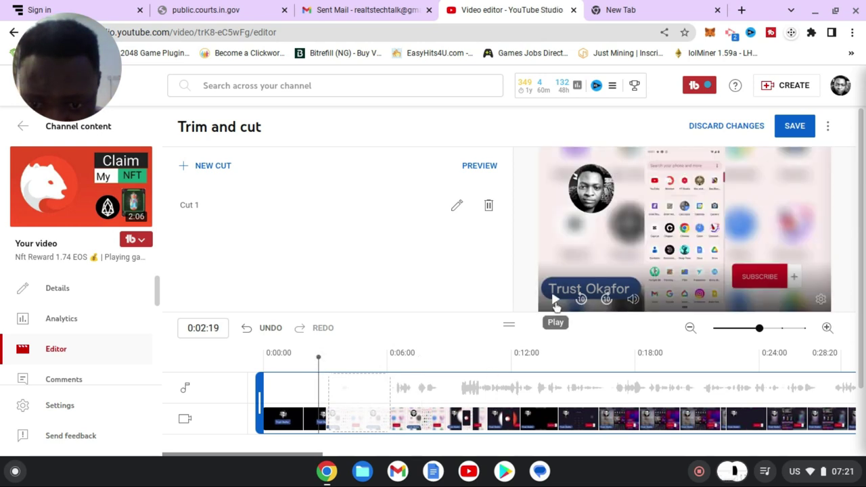
left_click(555, 305)
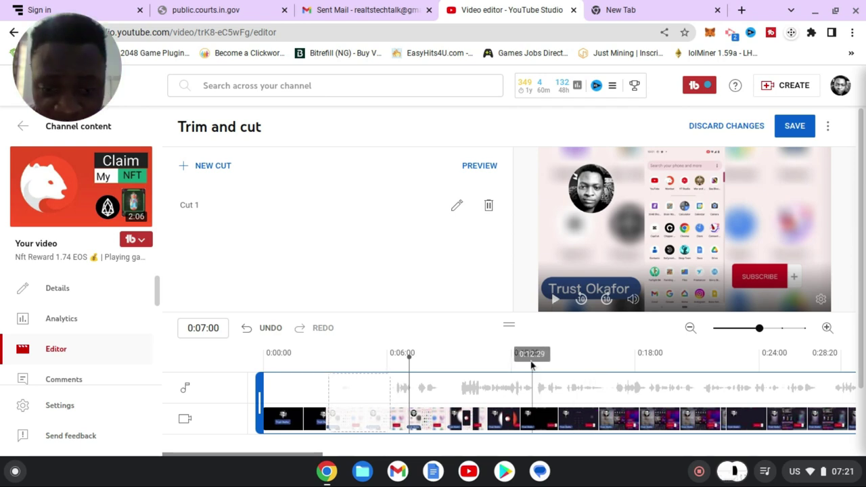
- Play the section from about 0:11:06 and pause it at 0:14:15 to find the next part to remove
left_click(497, 365)
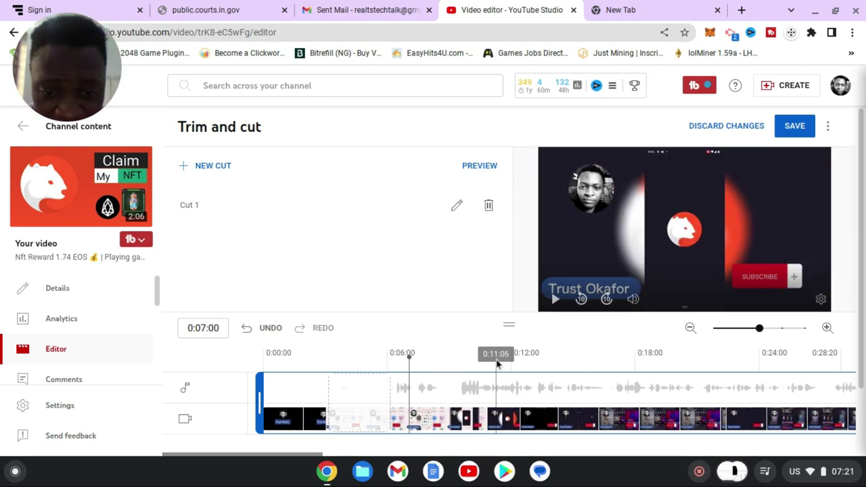
left_click(555, 301)
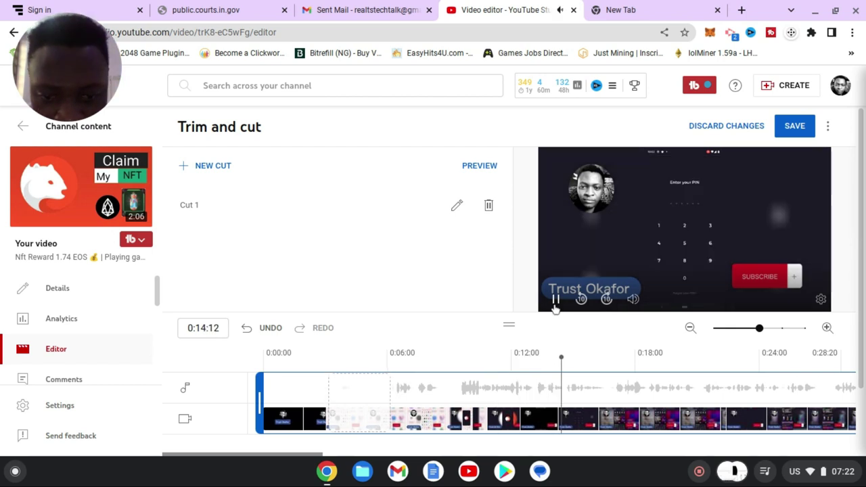
left_click(555, 300)
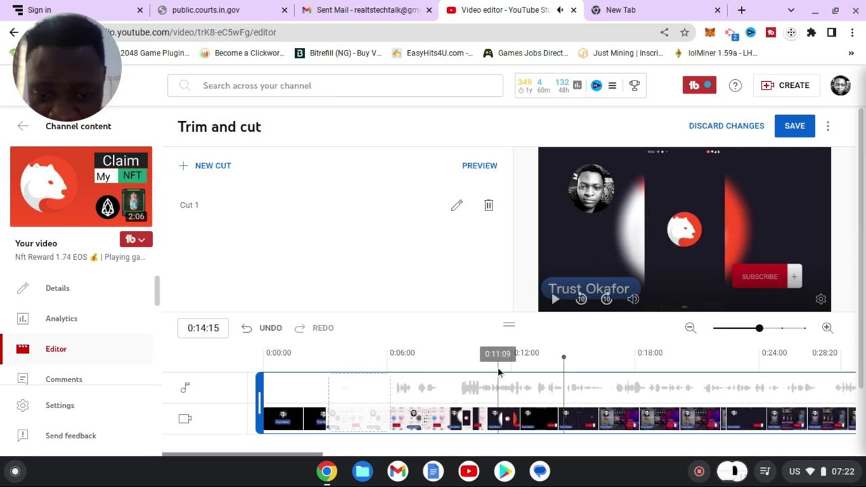
- Add a second cut from 0:11:09 to about 0:13:18 and confirm it
left_click(497, 367)
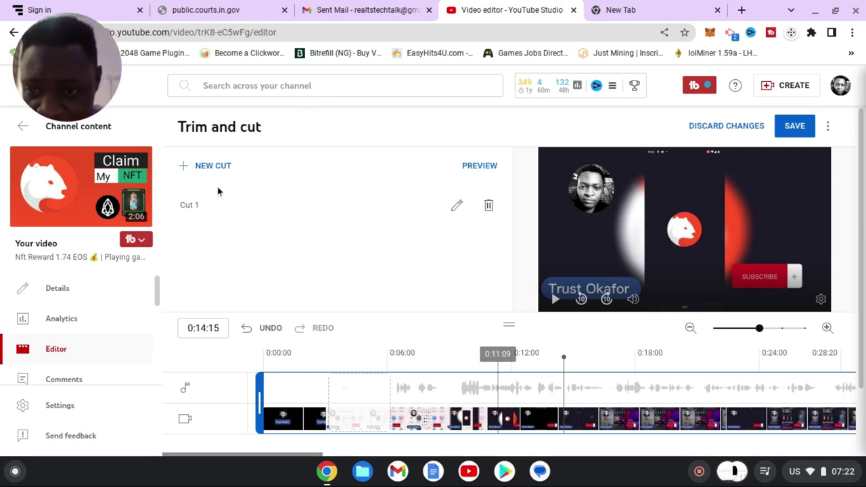
left_click(186, 169)
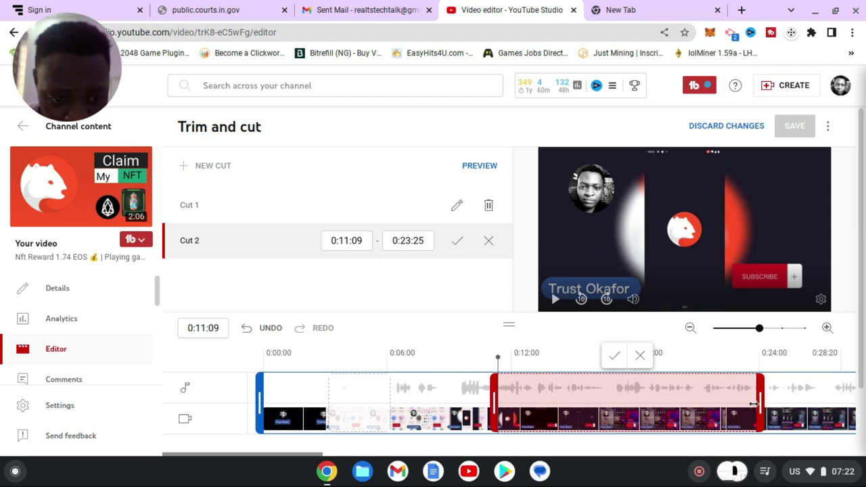
left_click(599, 409)
left_click(747, 406)
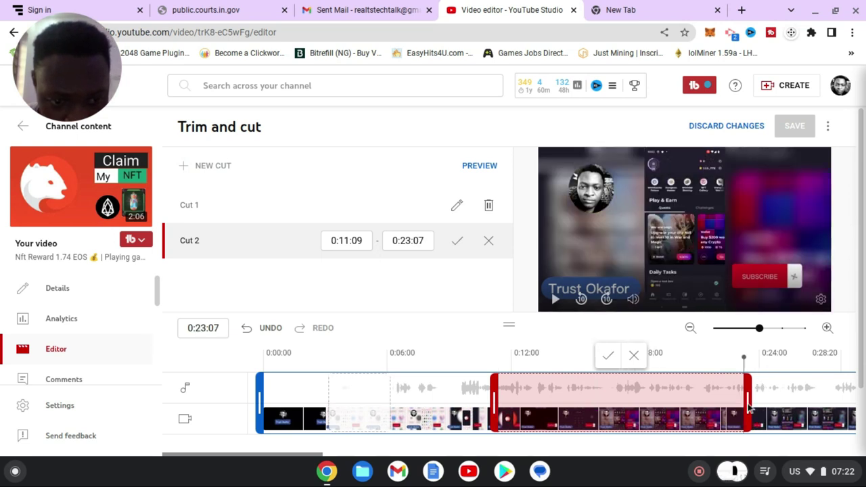
left_click_drag(750, 406, 549, 402)
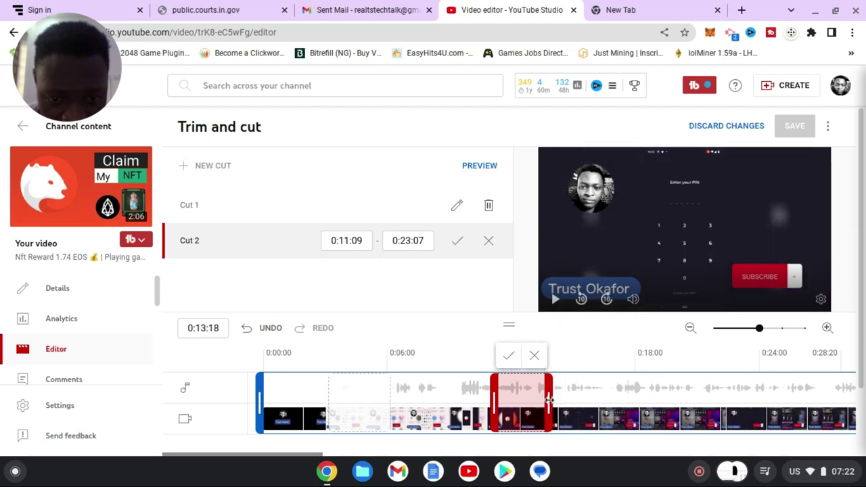
left_click(509, 356)
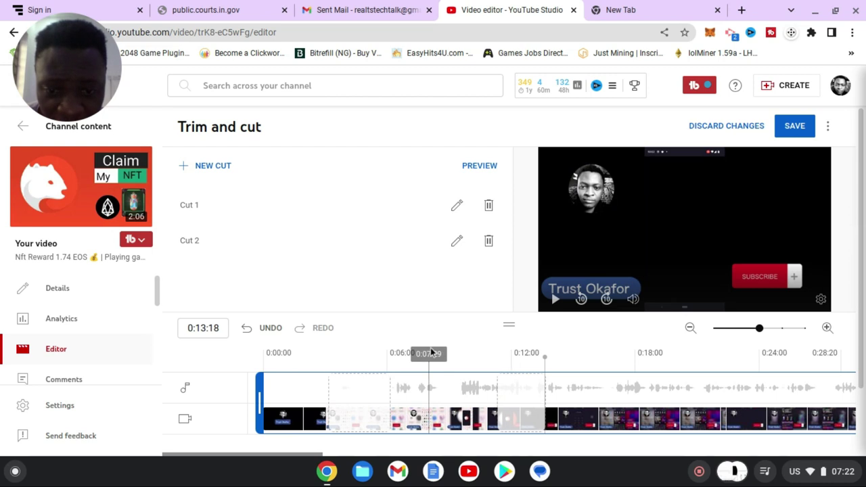
- Play the video from 0:10:09 across the second cut and pause it at 0:14:13 to check the transition
left_click(478, 355)
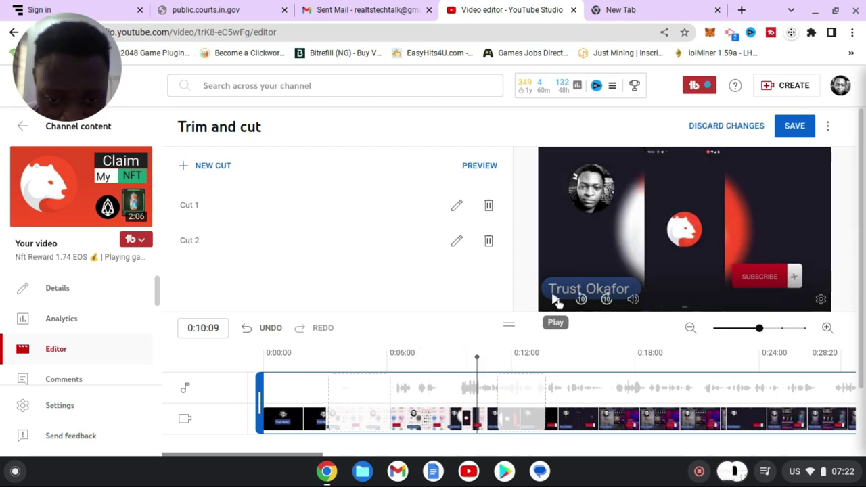
left_click(556, 302)
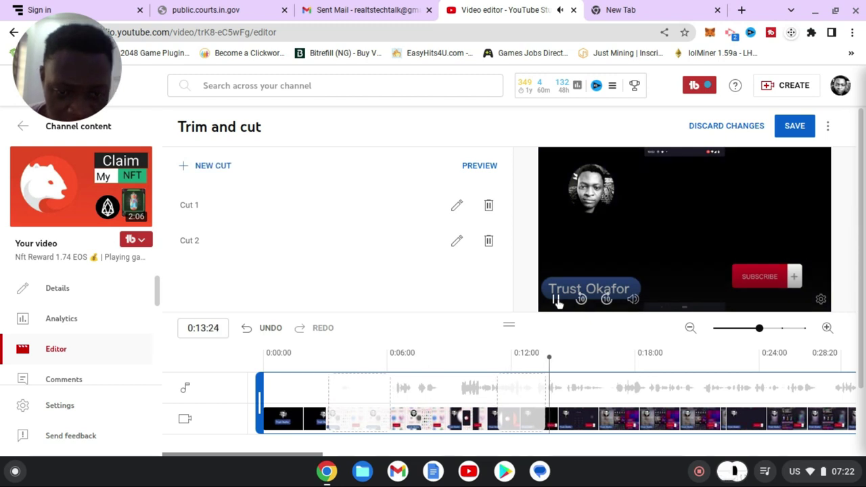
left_click(556, 301)
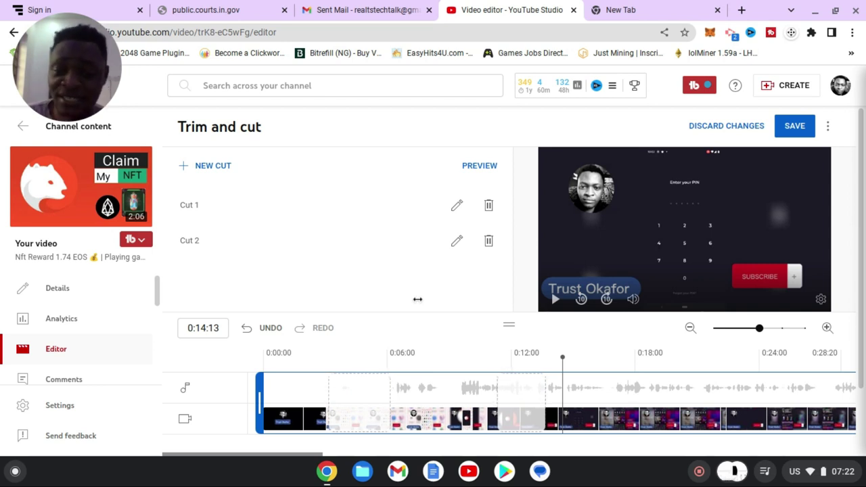
- Edit the second cut, extend its end to 0:14:29 on the timeline, and confirm the change
mouse_move(528, 387)
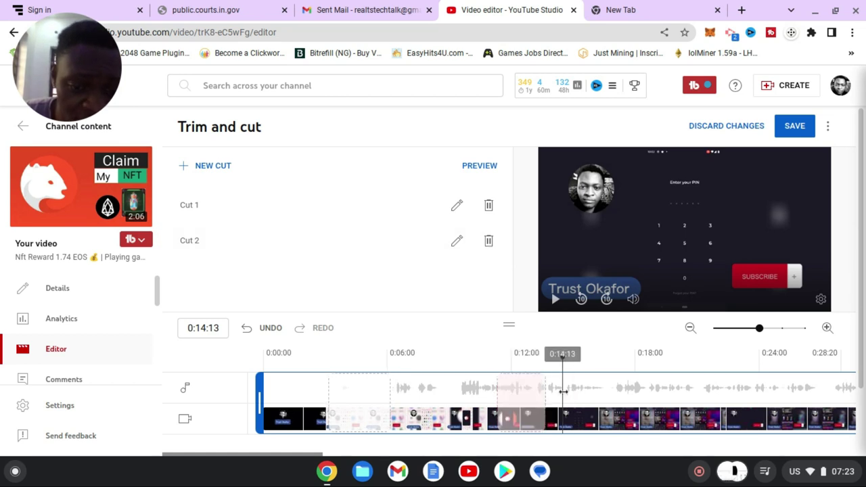
mouse_move(545, 396)
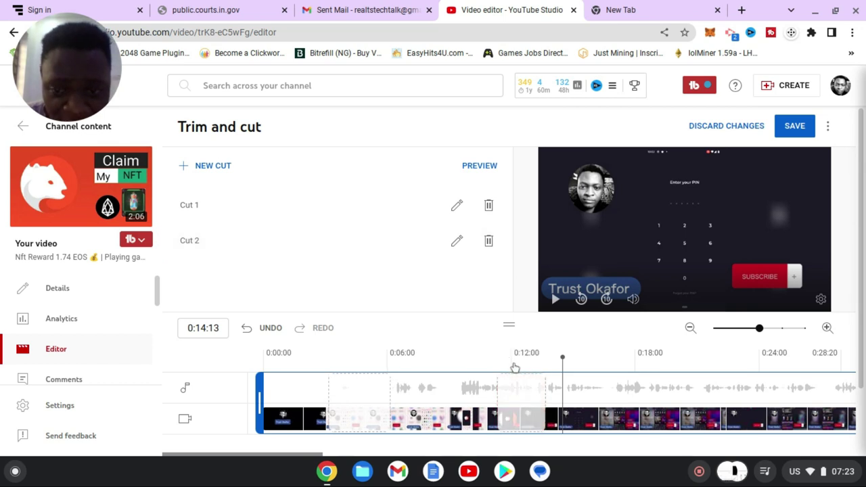
left_click(456, 244)
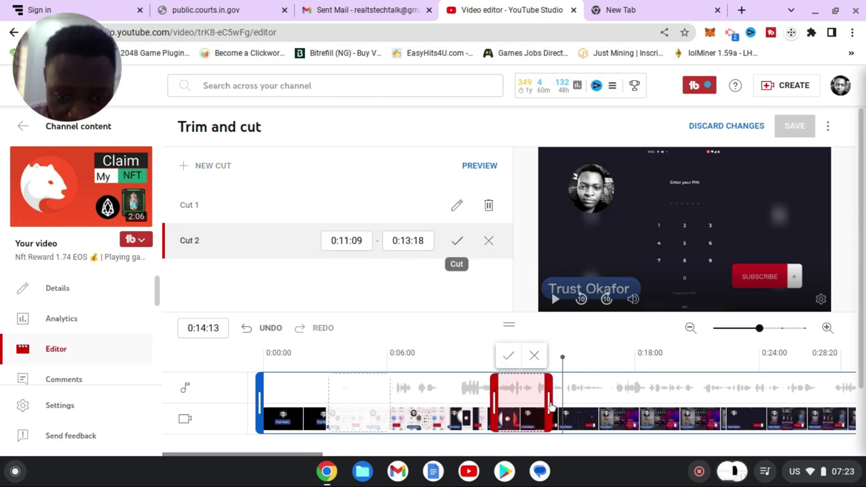
left_click(575, 406)
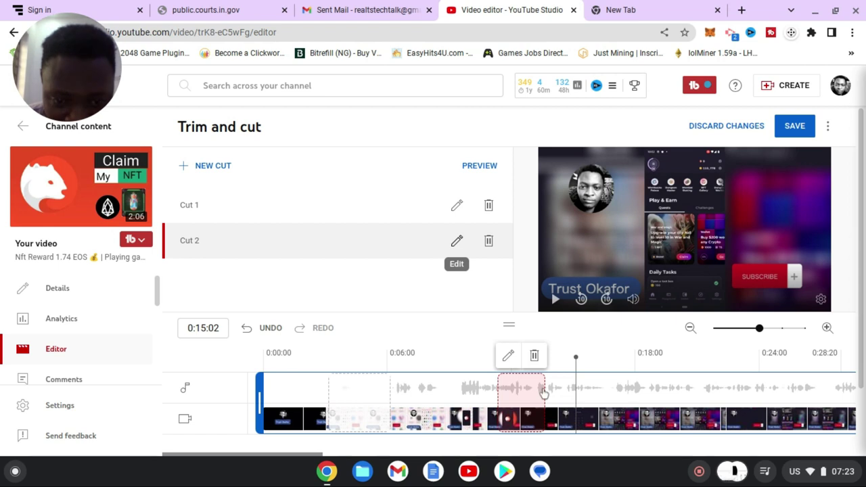
left_click(457, 240)
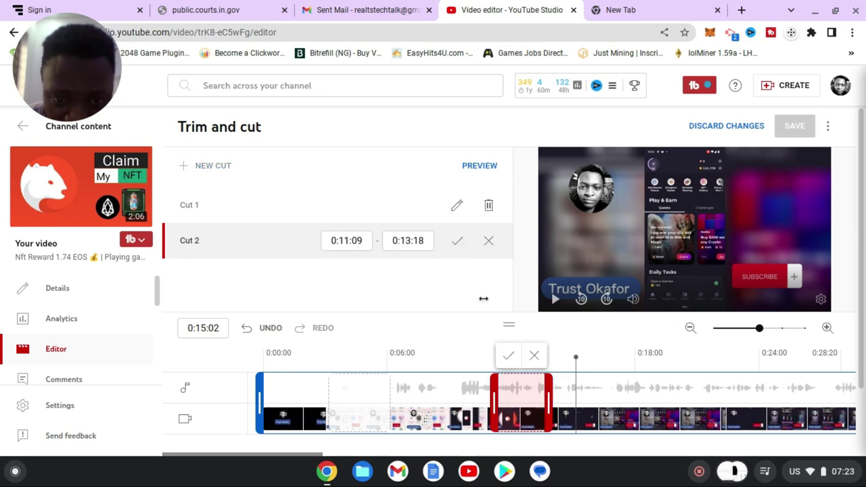
left_click_drag(549, 400, 575, 397)
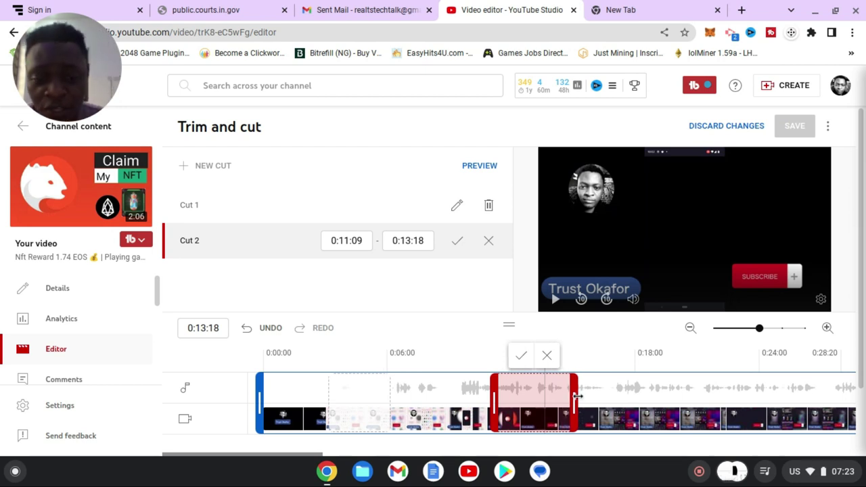
left_click(522, 357)
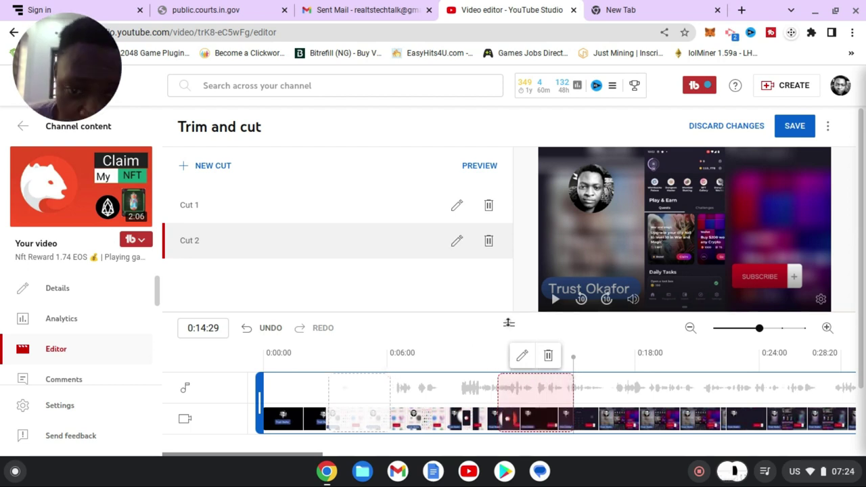
- Compare the two listed cuts on the timeline and delete the second one, confirming the deletion
left_click(348, 211)
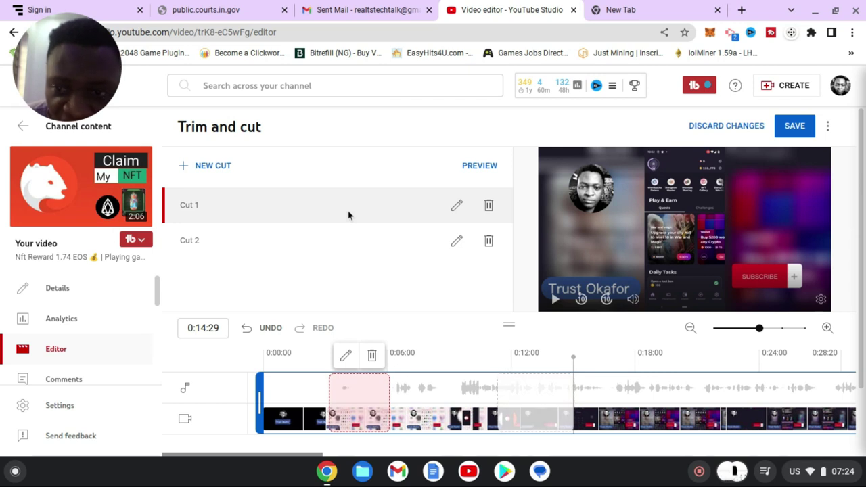
left_click(314, 247)
left_click(321, 198)
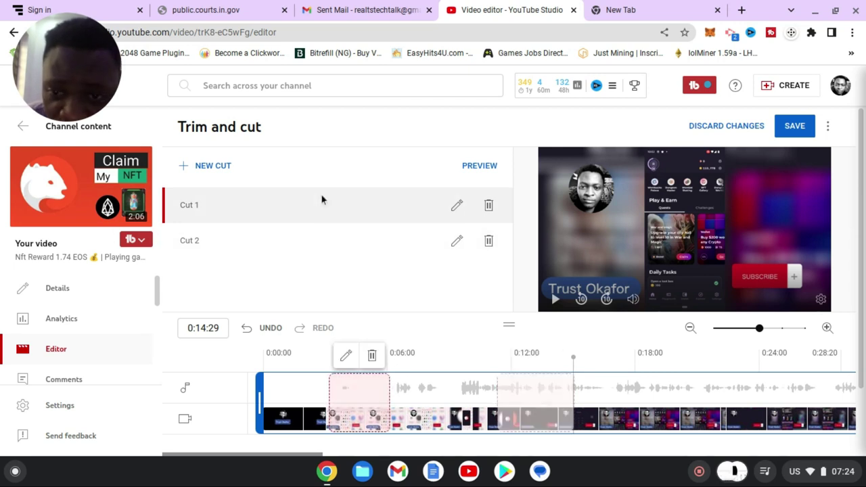
left_click(314, 238)
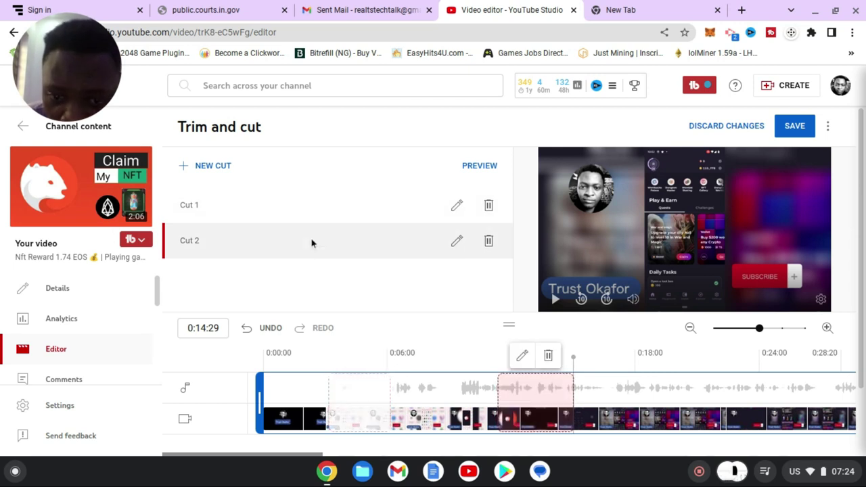
left_click(488, 242)
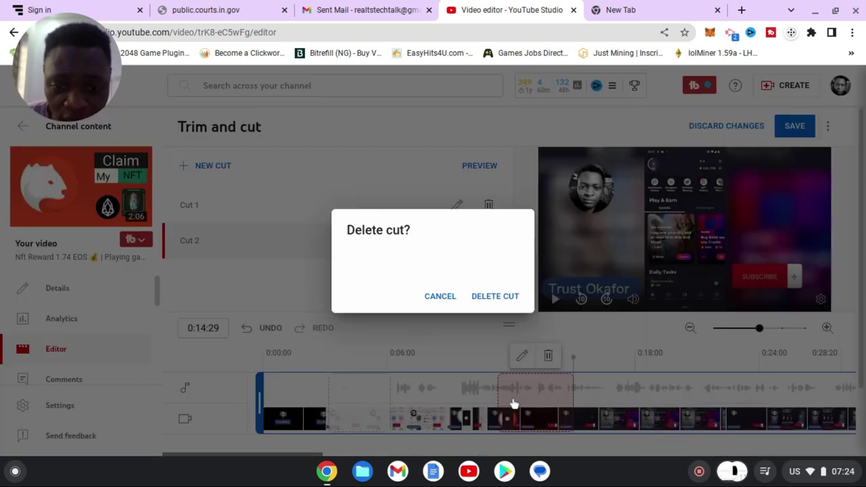
left_click(496, 297)
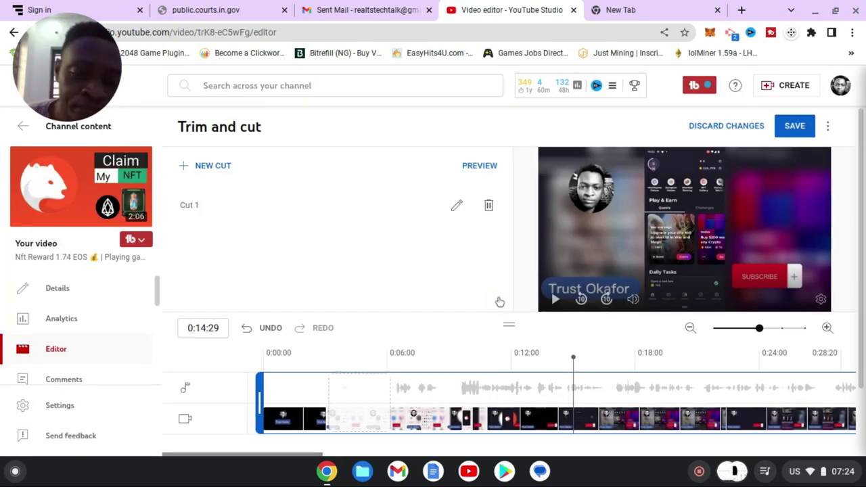
- Play the restored section from 0:12:04 and pause it at 0:15:07 to review it without the second cut
left_click(516, 365)
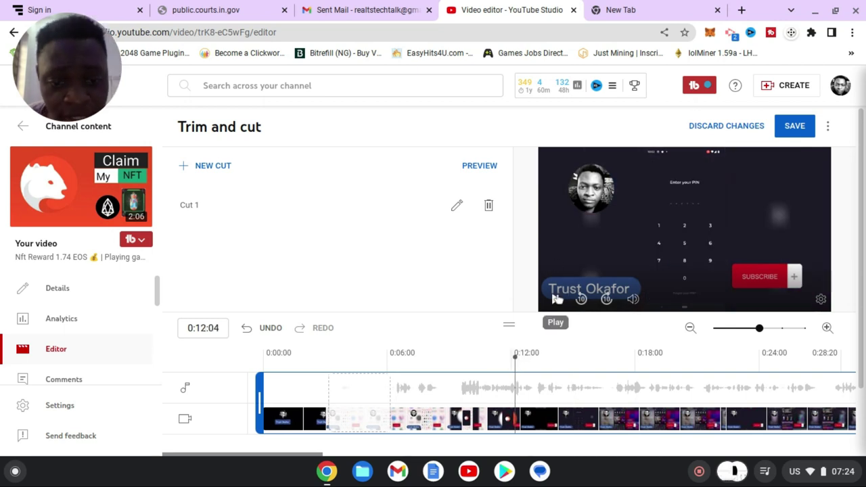
left_click(555, 299)
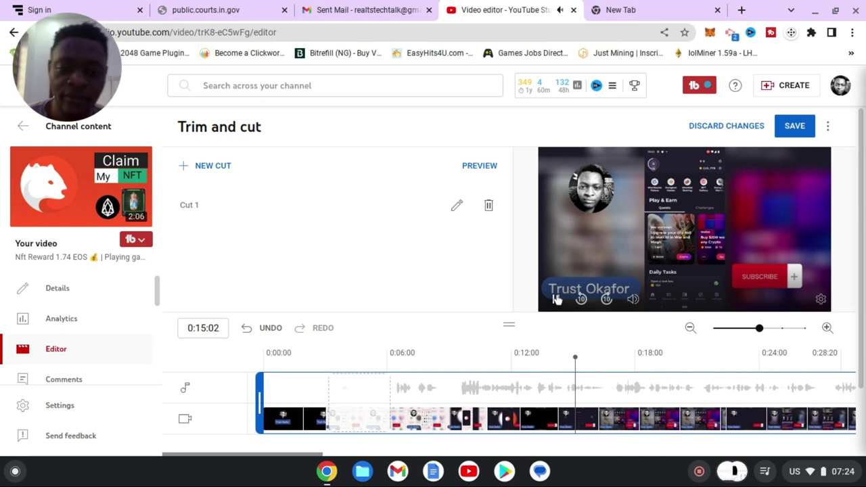
left_click(556, 299)
left_click(232, 205)
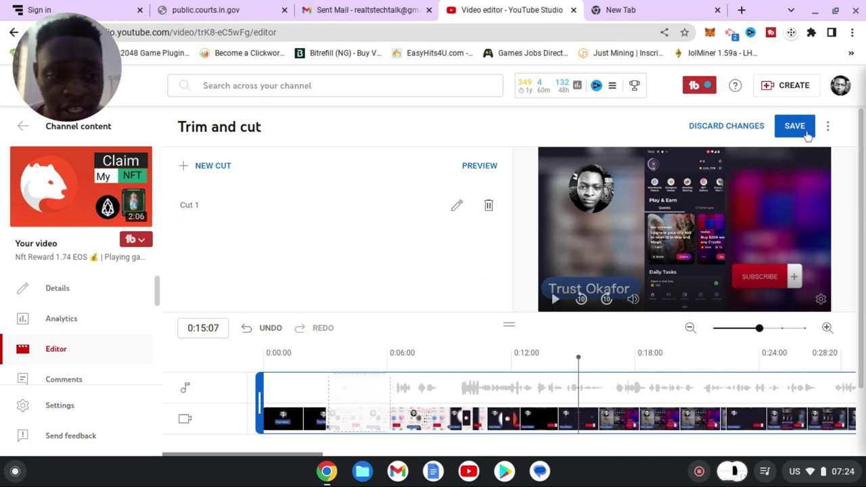
- Show the whole timeline and play the video's ending from 1:59:25, pausing it at 2:03:04
left_click(688, 329)
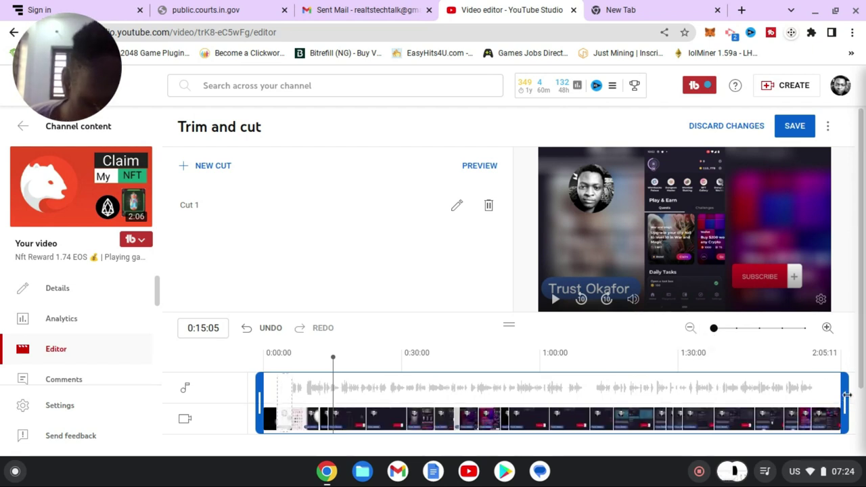
left_click(814, 371)
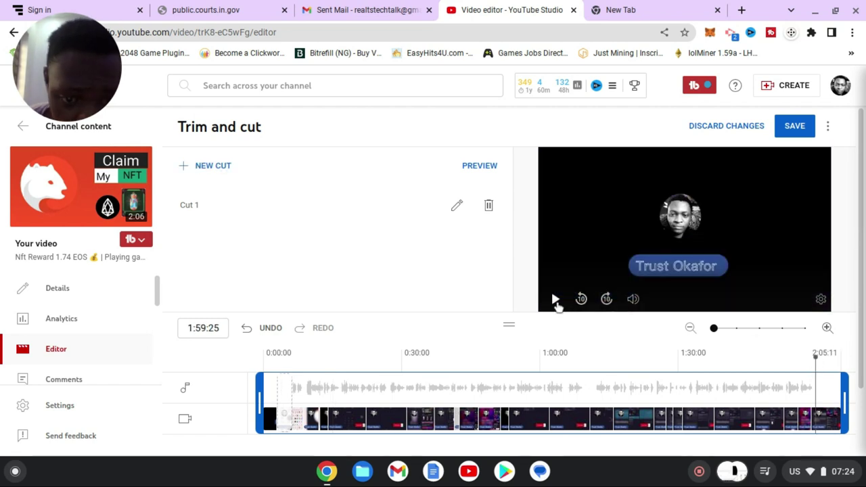
key("space")
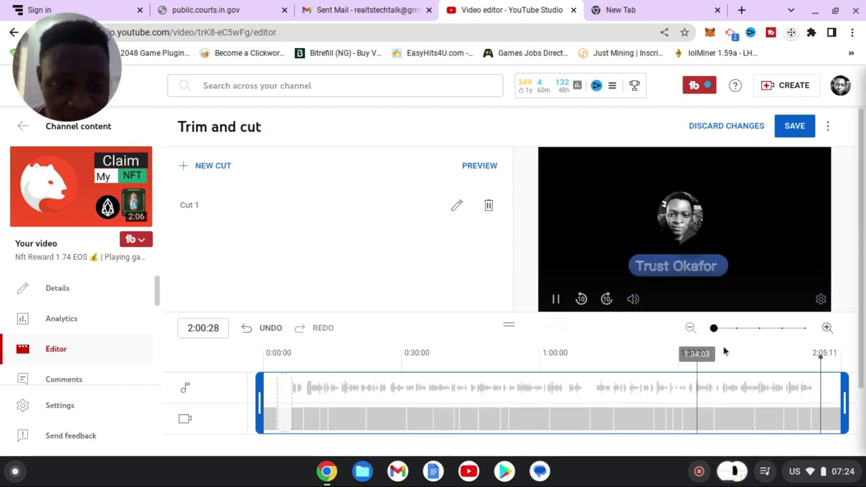
left_click(556, 300)
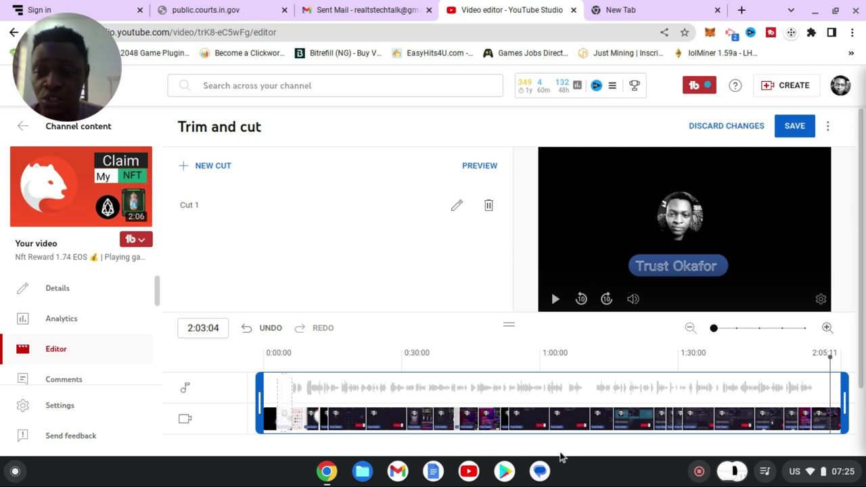
- Save the trim and cut changes to the video and confirm the save
left_click(791, 128)
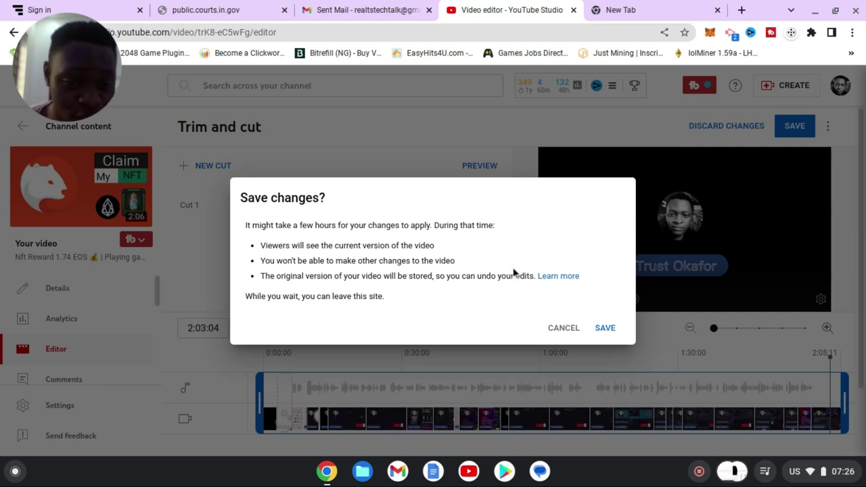
left_click(605, 328)
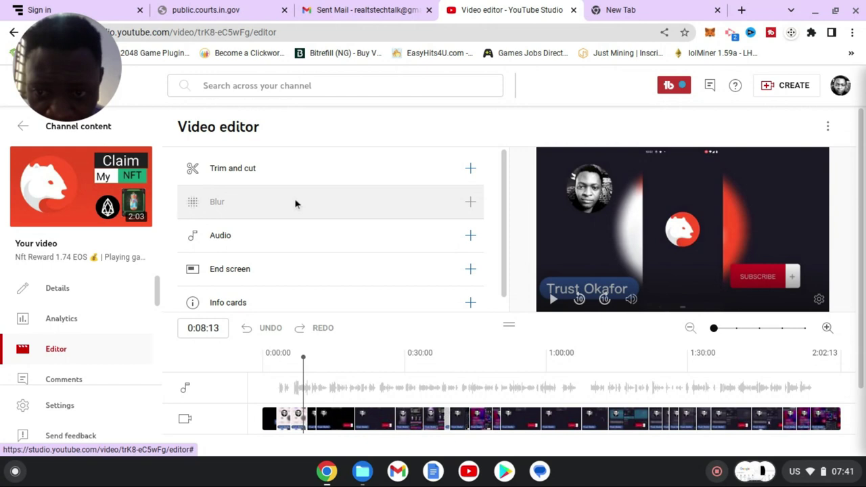
- Return to the channel content list and open the 2:25 video about adding more crypto tokens in the video editor
mouse_move(294, 203)
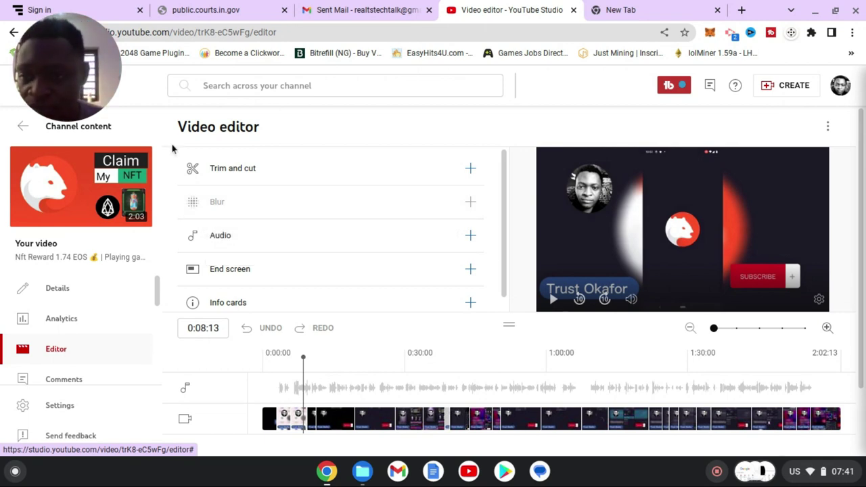
left_click(23, 129)
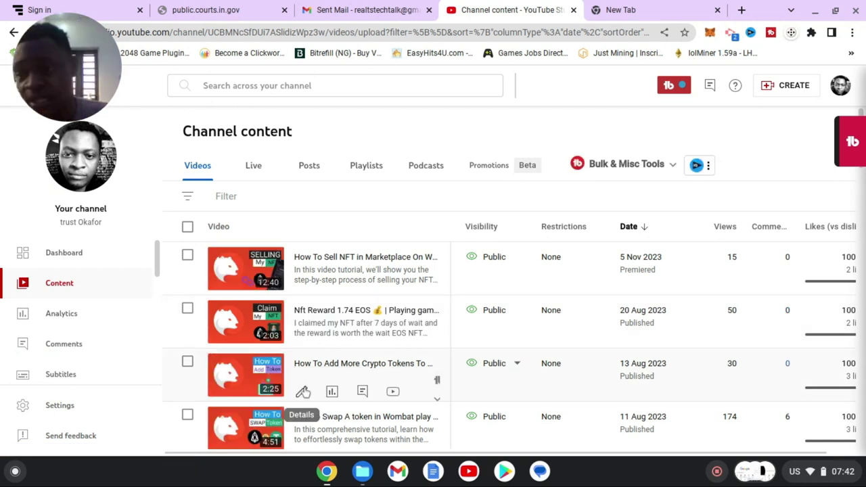
left_click(302, 392)
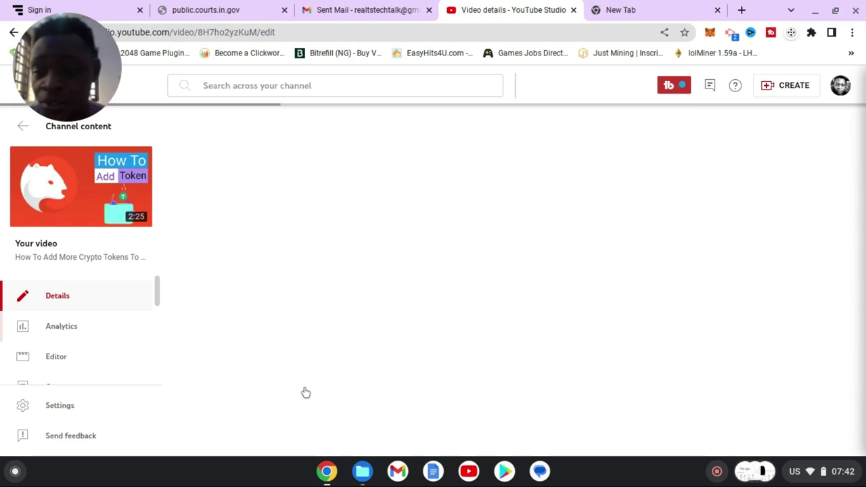
left_click(68, 355)
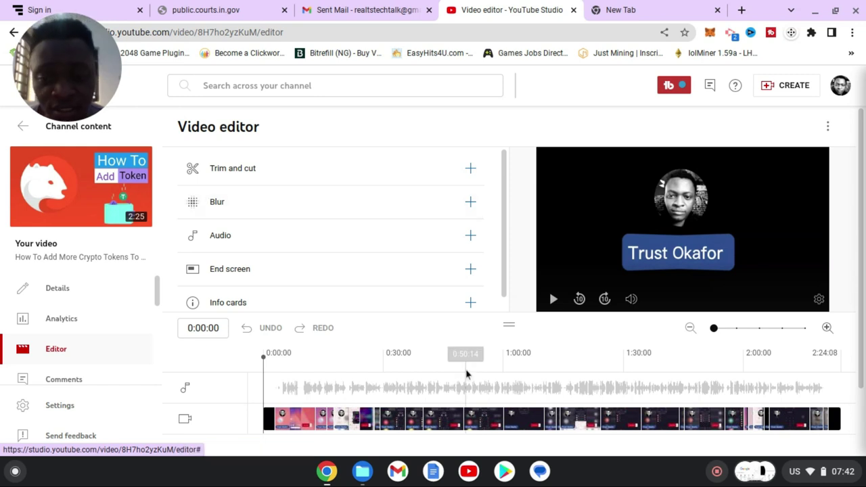
- Place the playhead at 0:29:12 and add a custom blur to the video
left_click(381, 383)
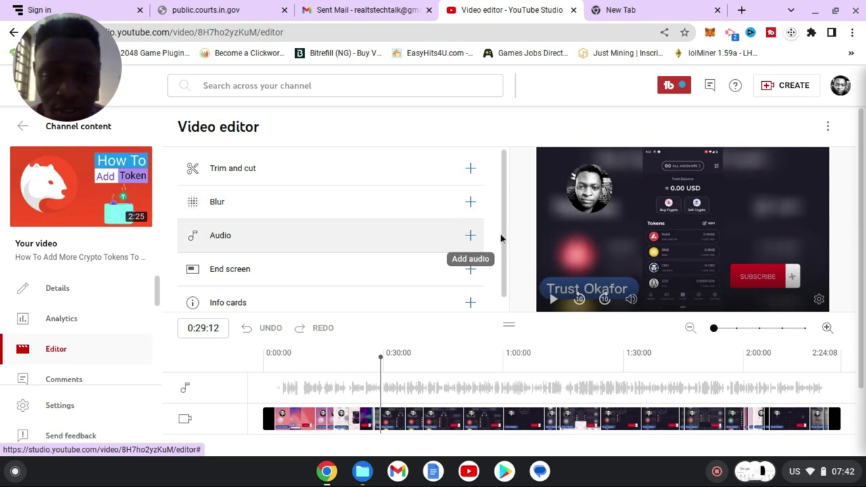
left_click(470, 204)
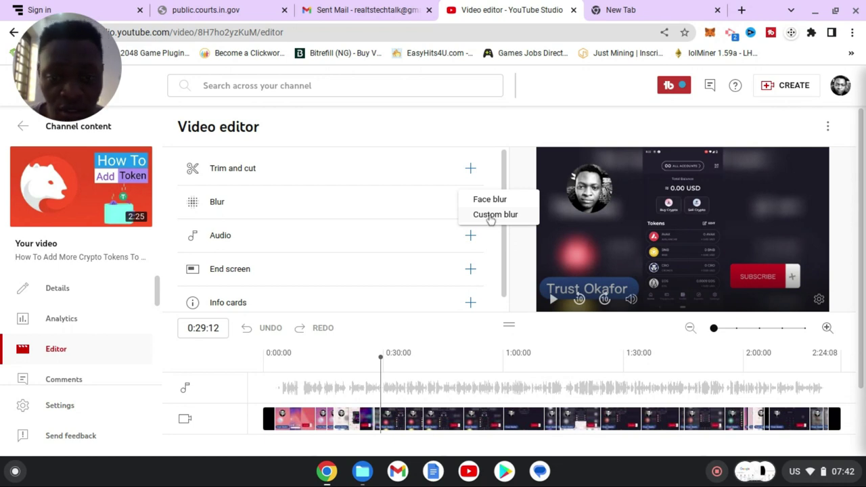
left_click(491, 217)
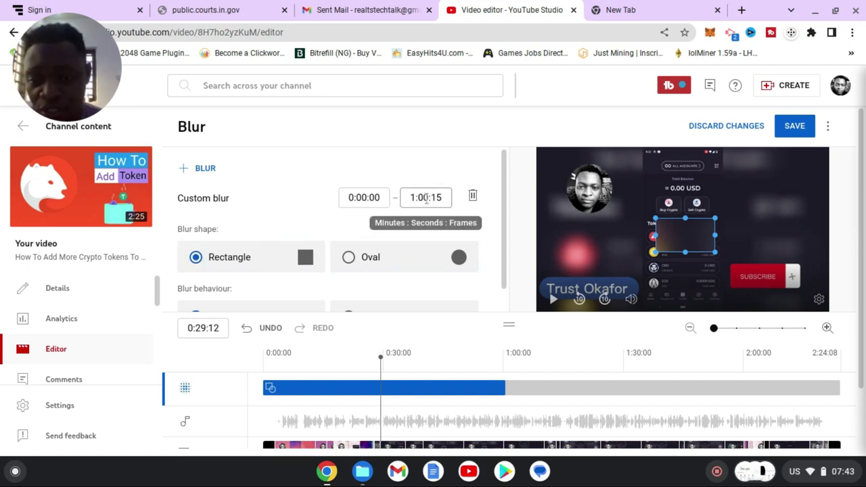
- Use the Rectangle blur shape with Track object behaviour, and move and shrink the blur box over the total balance amount in the preview
left_click(195, 256)
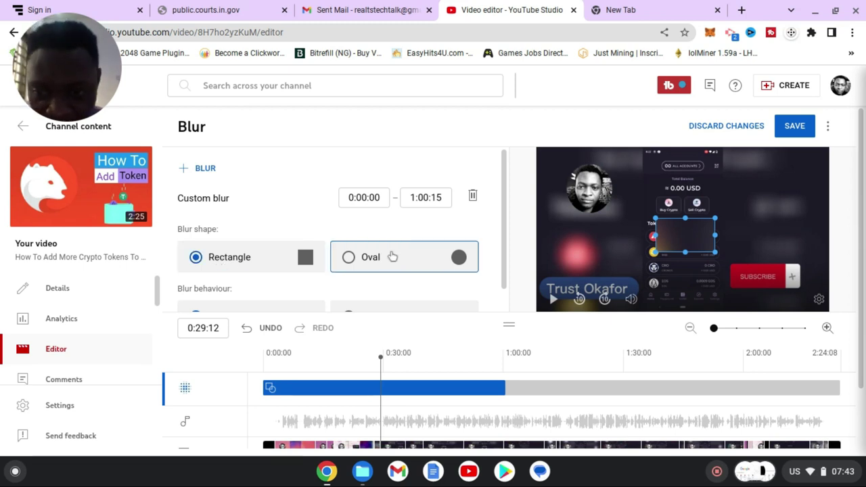
scroll(393, 257, "down", 1)
left_click(195, 296)
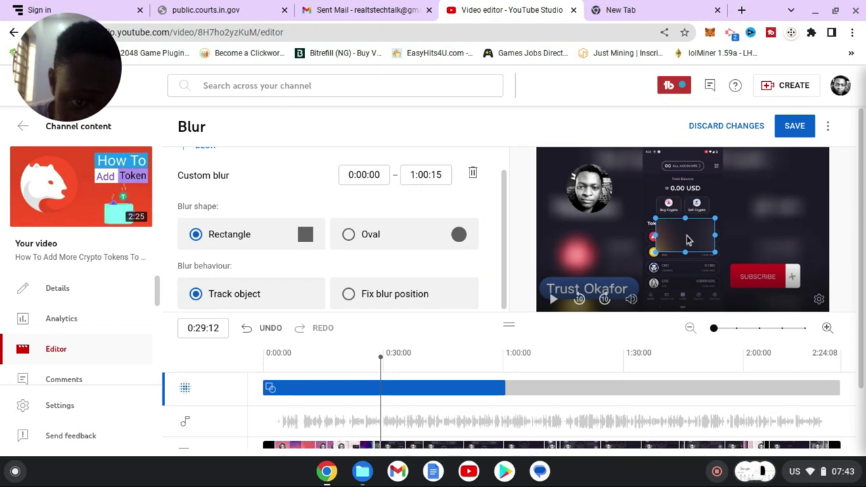
left_click_drag(673, 218, 673, 180)
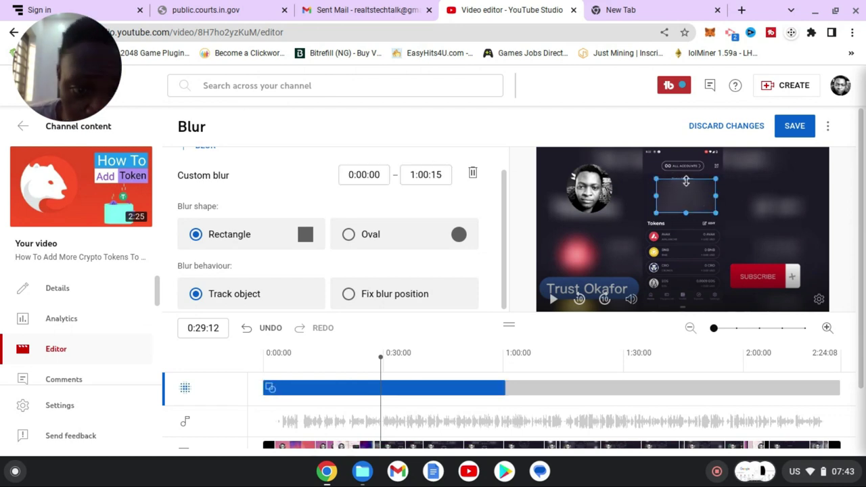
left_click_drag(686, 180, 686, 185)
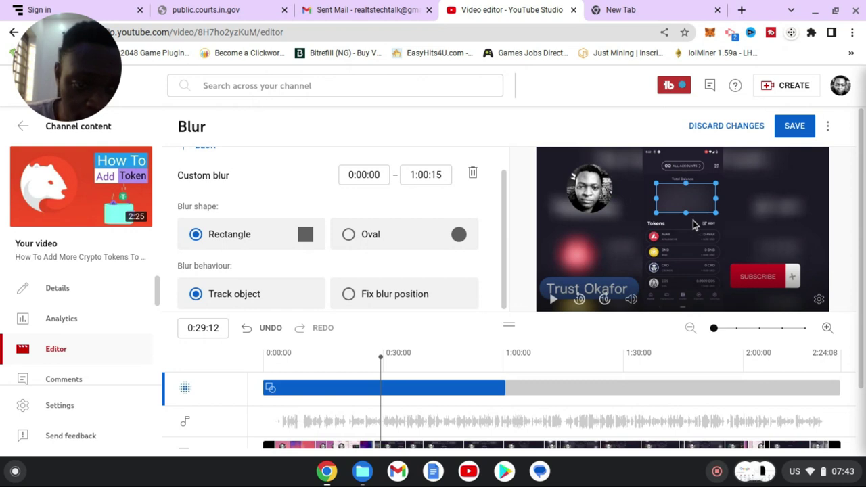
- Reduce the blur box's height to fit the total balance line and check its coverage around the 0:29:12 mark
left_click_drag(686, 214, 688, 196)
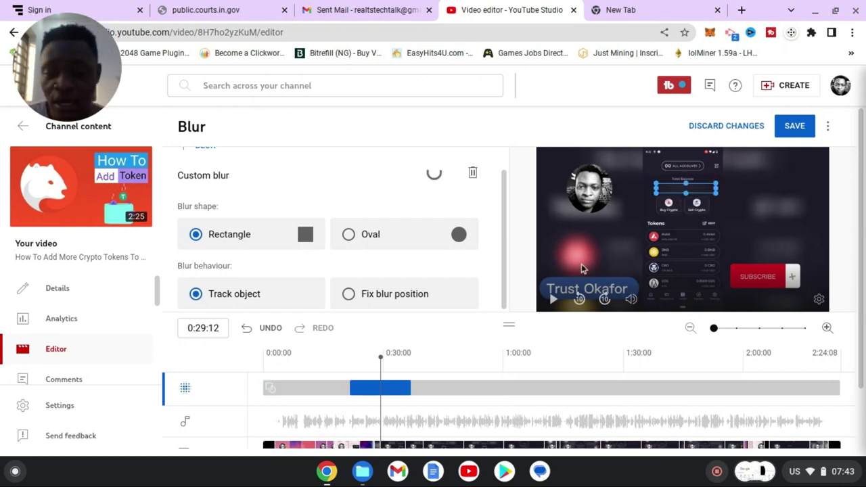
left_click(325, 354)
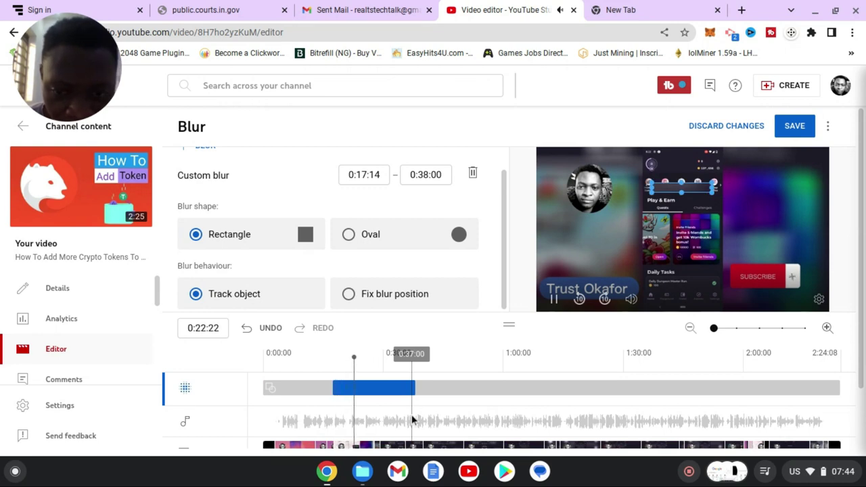
key("space")
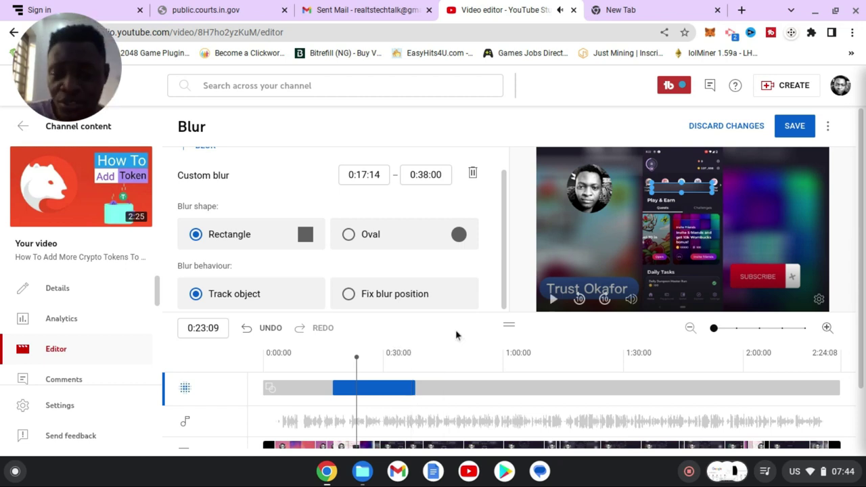
left_click(368, 368)
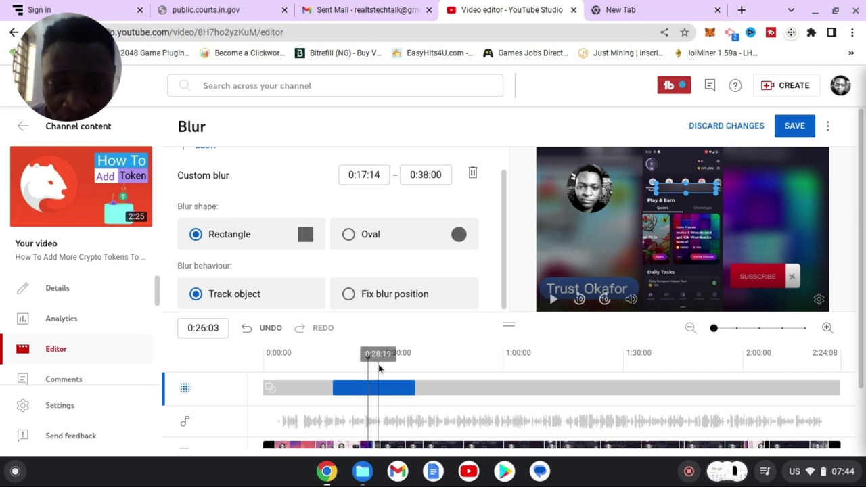
left_click(378, 368)
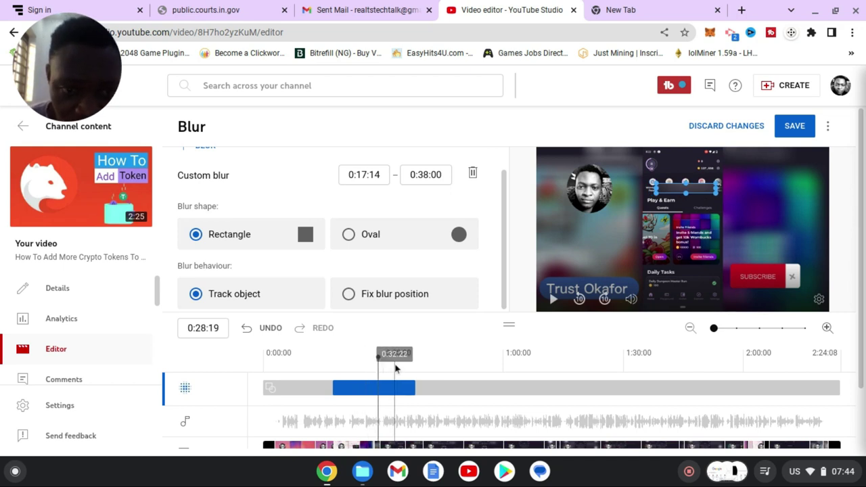
left_click(396, 368)
left_click(383, 367)
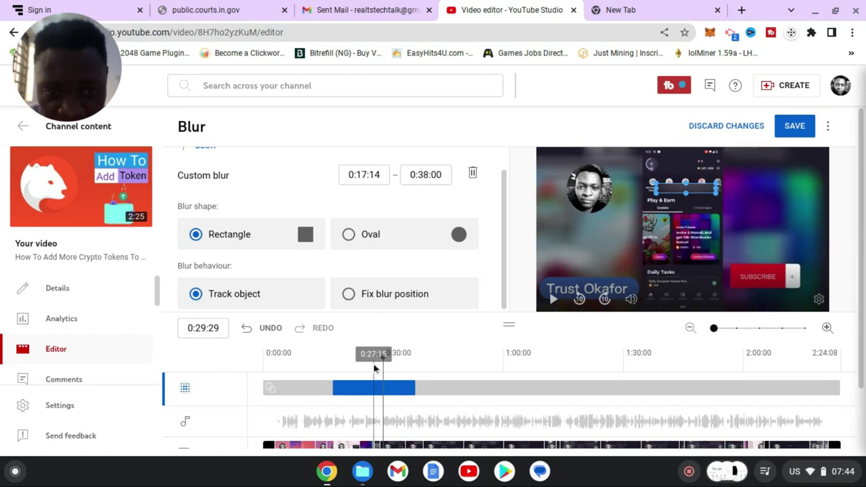
left_click(376, 369)
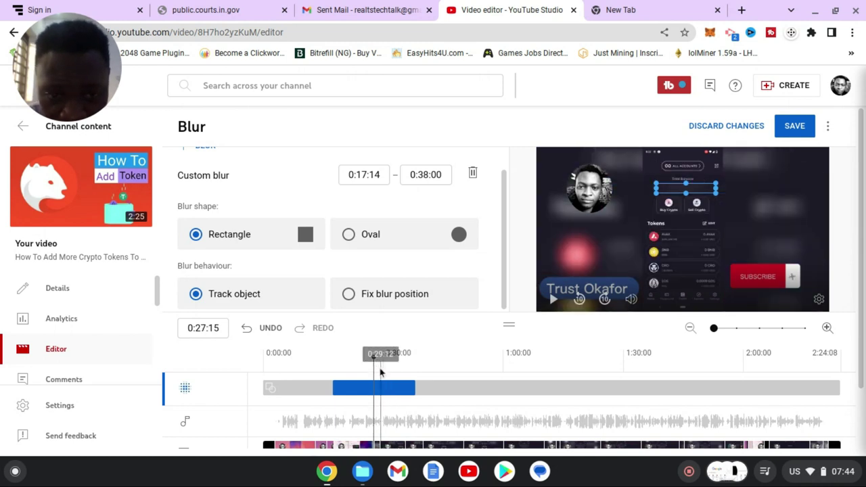
left_click(380, 371)
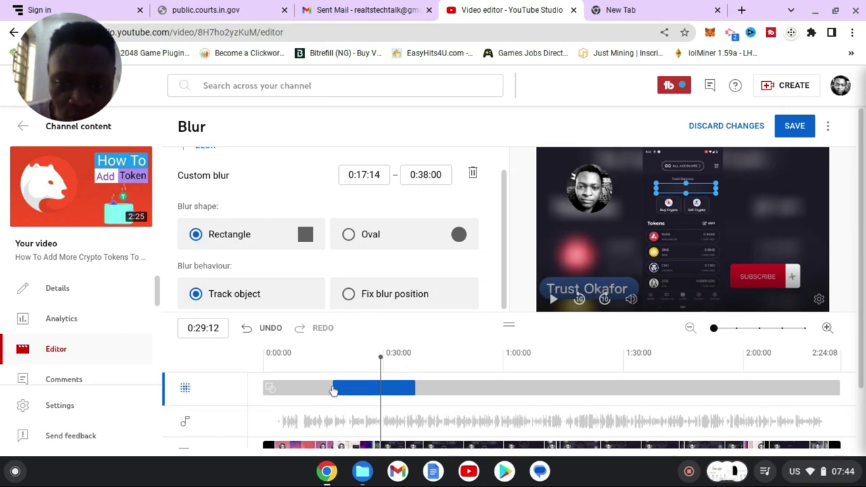
- Shorten the custom blur from its beginning, setting its start time to 0:28:10
left_click_drag(335, 387, 383, 387)
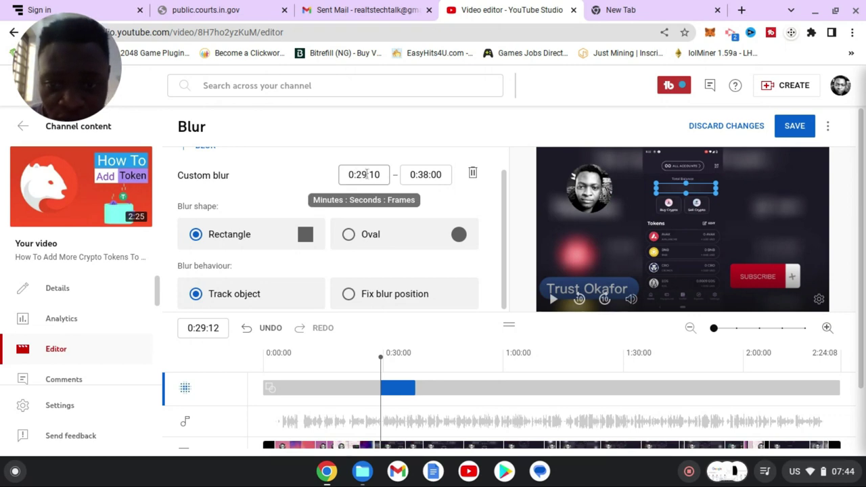
left_click_drag(357, 174, 369, 174)
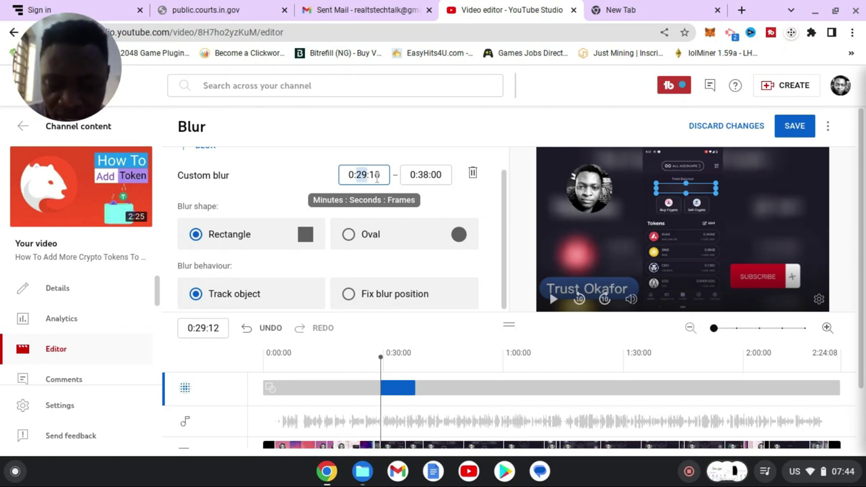
type("10")
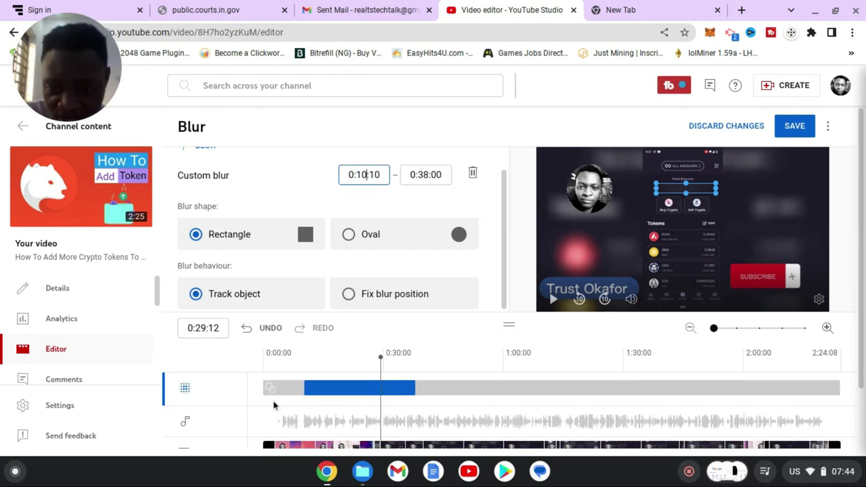
key("BackSpace")
key("BackSpace")
type("28")
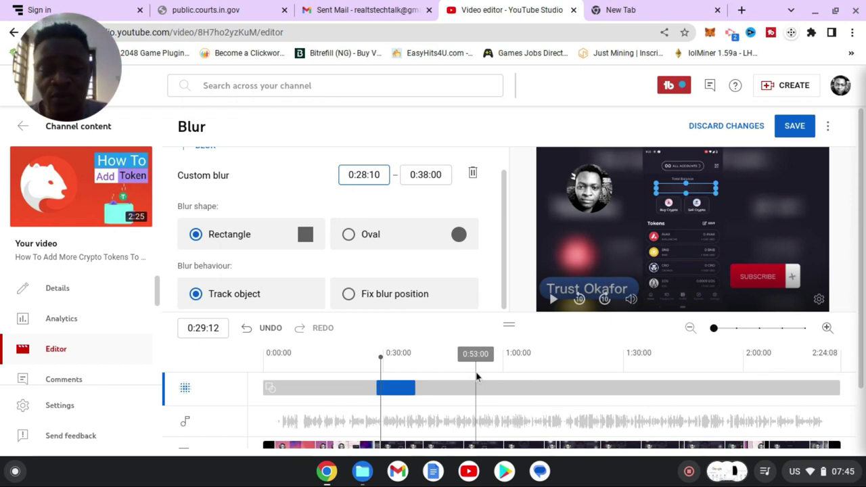
- Locate where the total balance screen ends in the video and set the custom blur's end time to 0:59:00
left_click(443, 364)
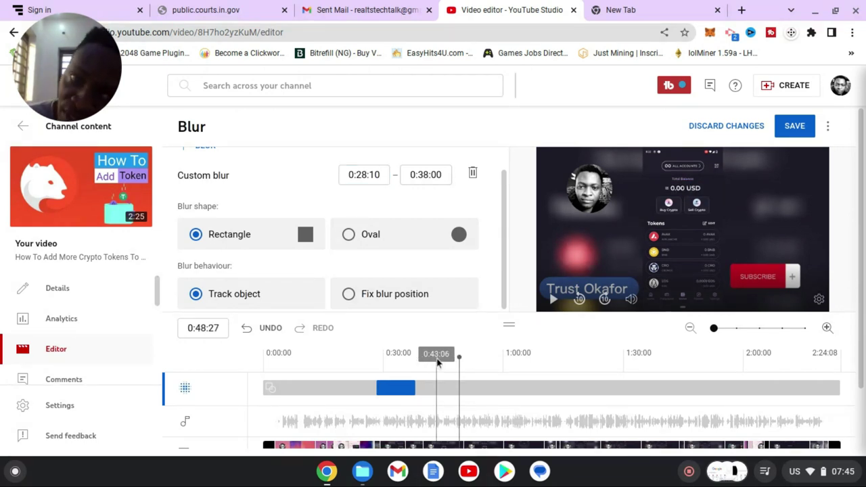
left_click(438, 364)
left_click(466, 366)
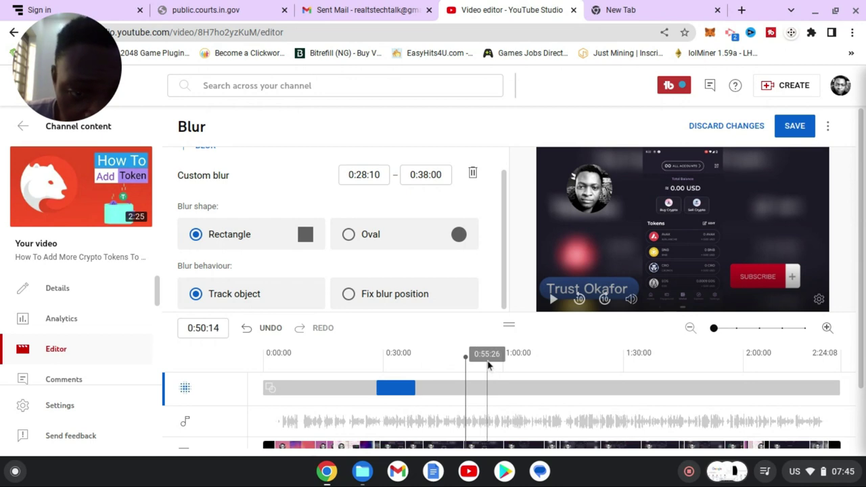
left_click(488, 366)
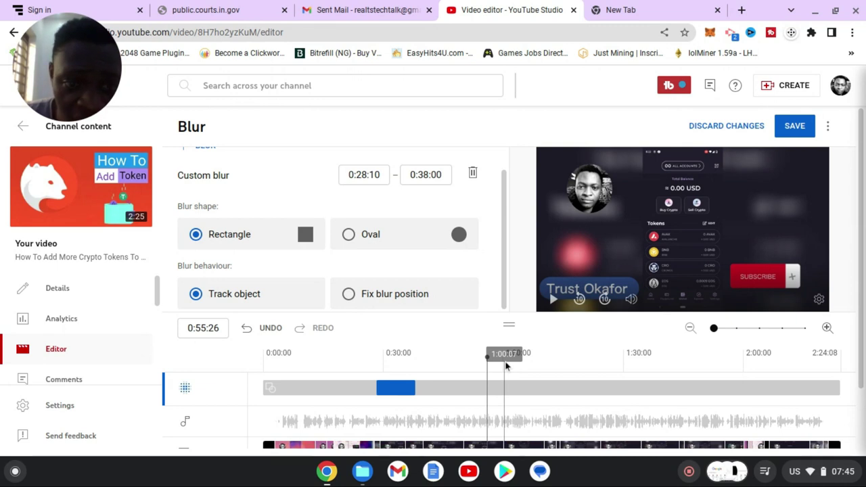
left_click(505, 366)
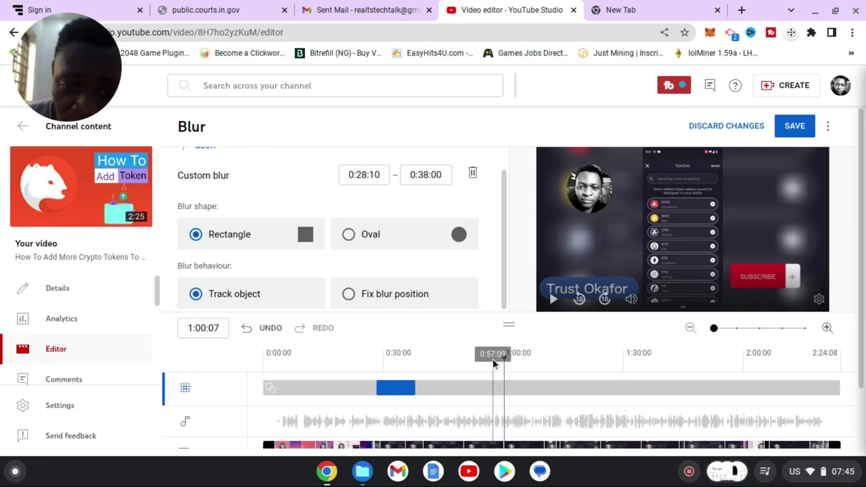
left_click(498, 364)
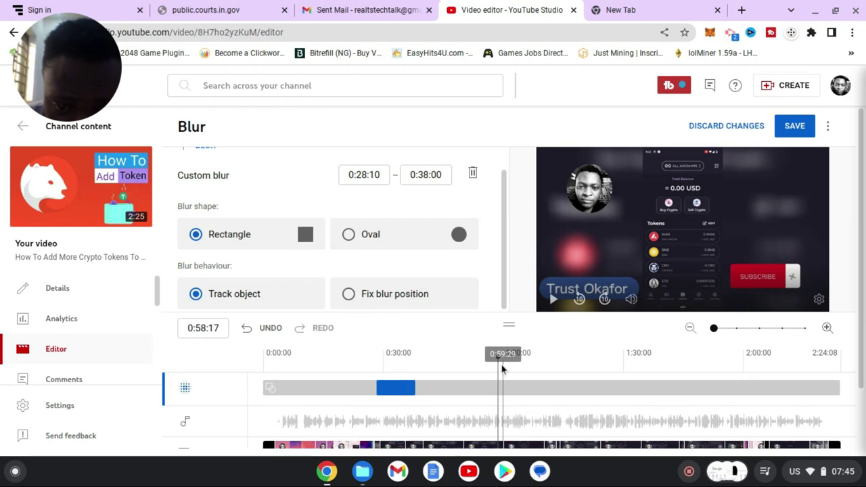
left_click(423, 173)
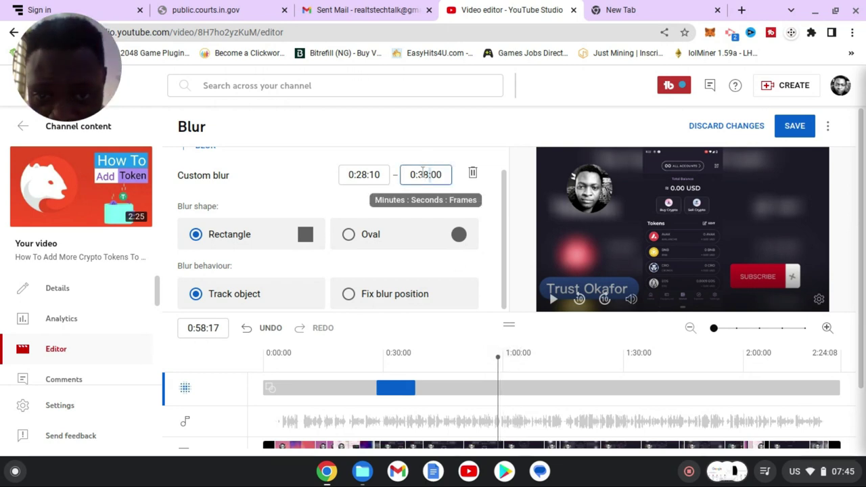
key("BackSpace")
type("5")
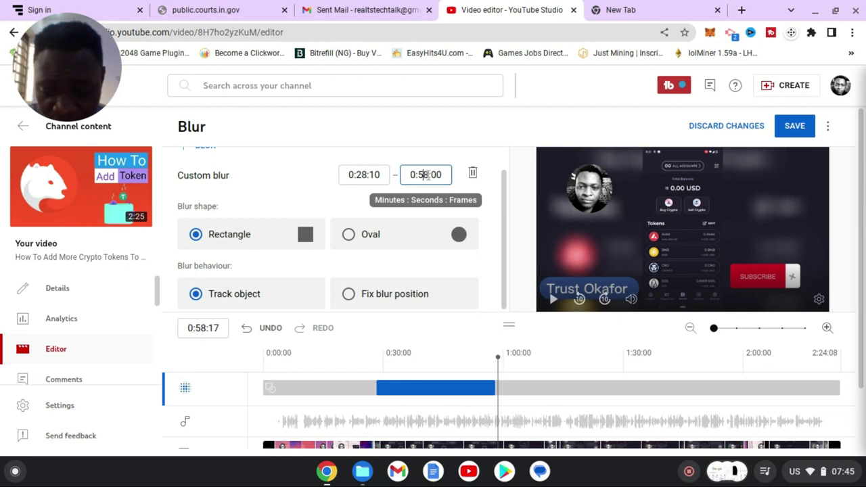
key("Delete")
type("9")
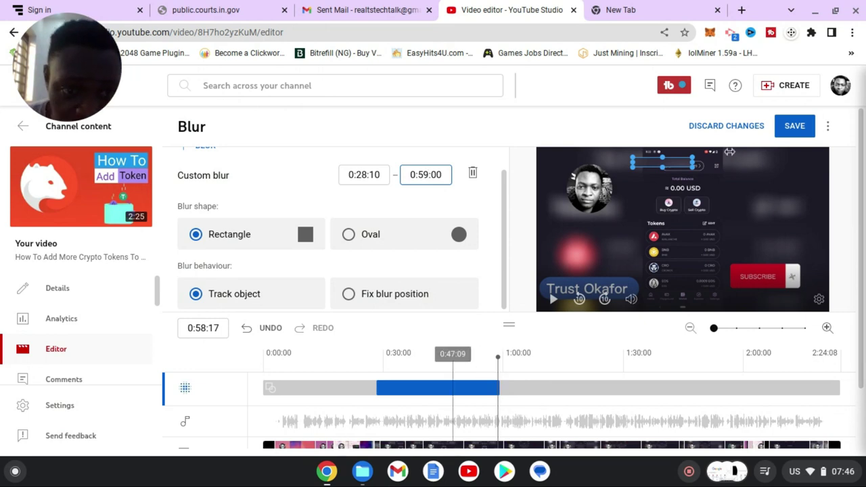
- Change the blur behaviour to Fix blur position, move the blur box back over the total balance amount and check its coverage
left_click(483, 372)
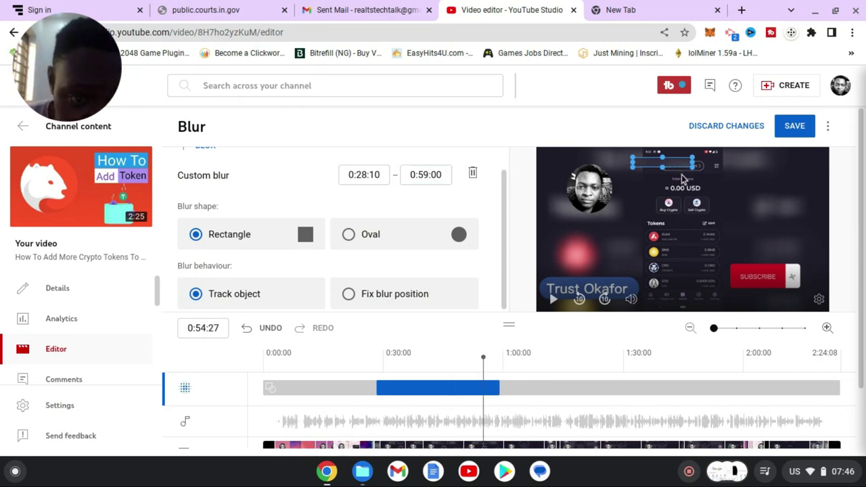
left_click(406, 376)
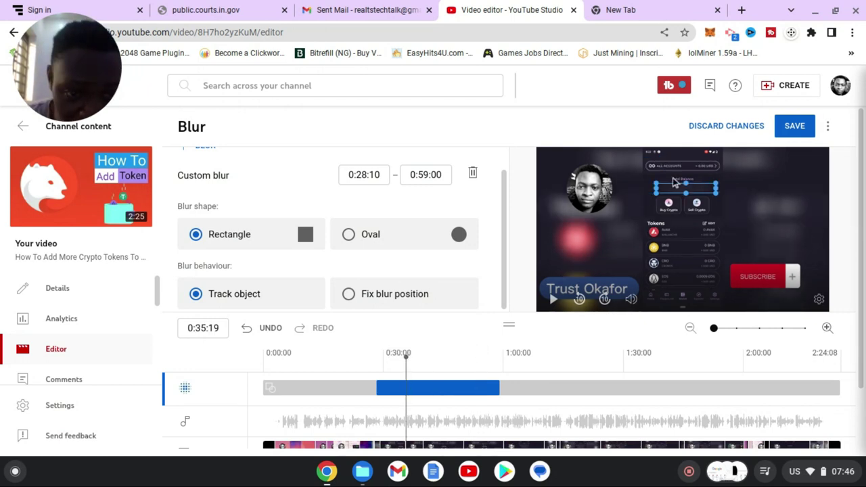
left_click(484, 366)
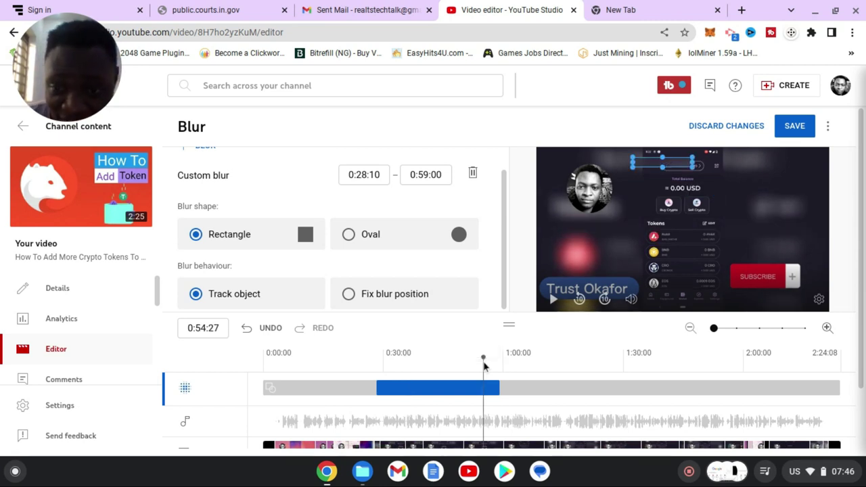
left_click(348, 297)
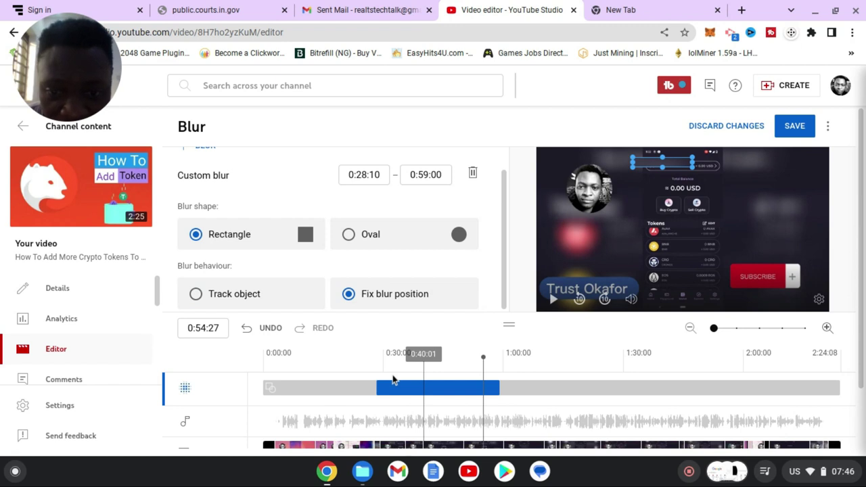
left_click(392, 380)
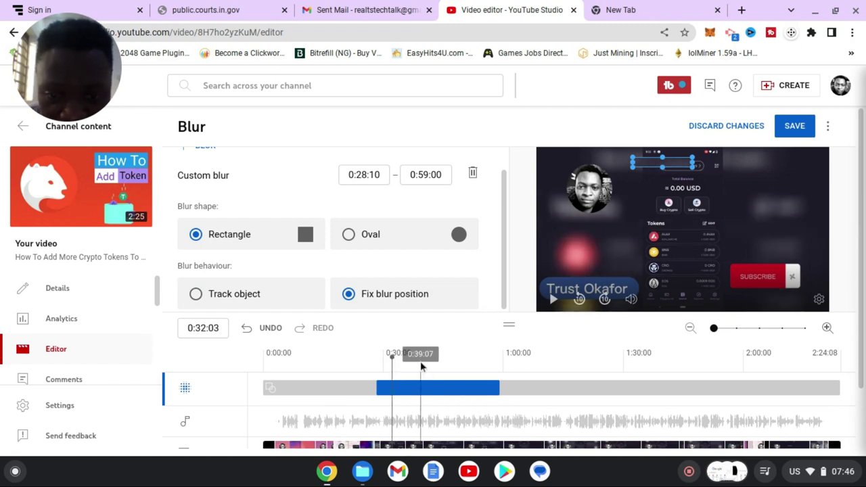
left_click_drag(669, 163, 696, 188)
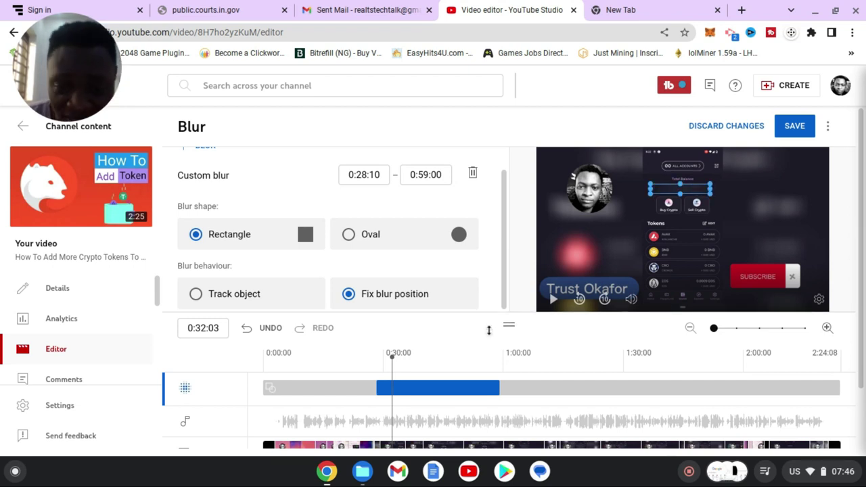
left_click(472, 367)
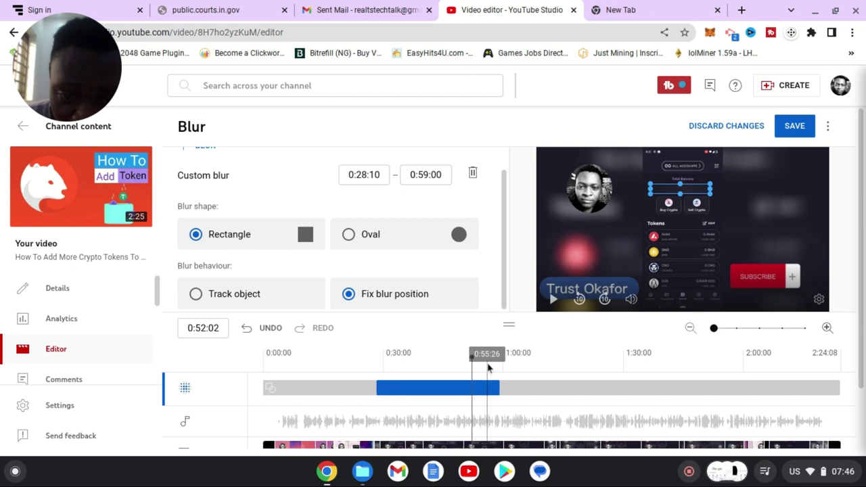
left_click(487, 368)
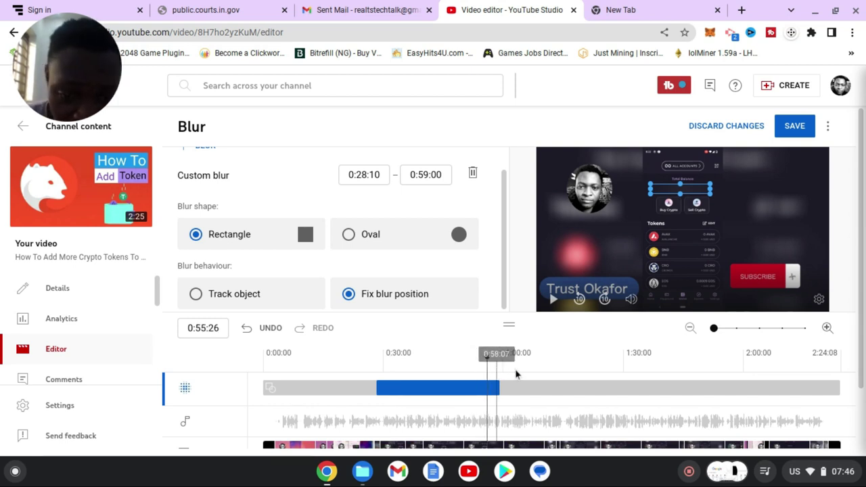
- Add a second custom blur with the playhead at 1:53:20 and move its box up over the upper token amounts
left_click(550, 369)
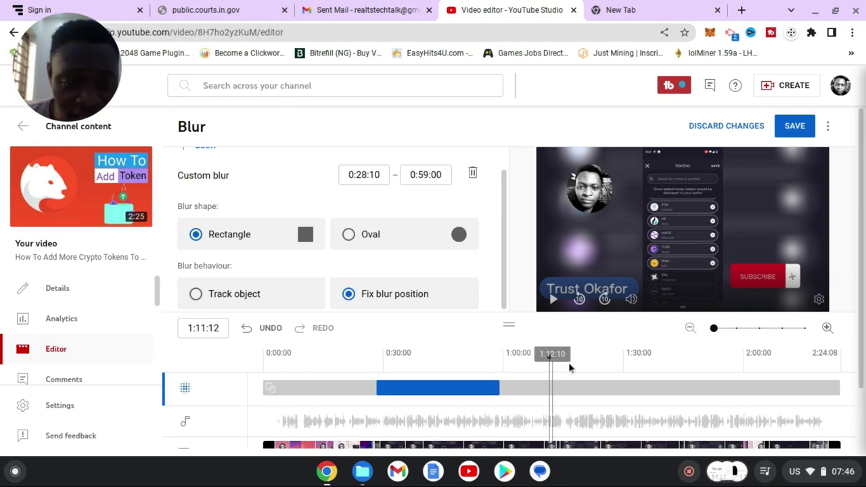
left_click(575, 367)
left_click(606, 370)
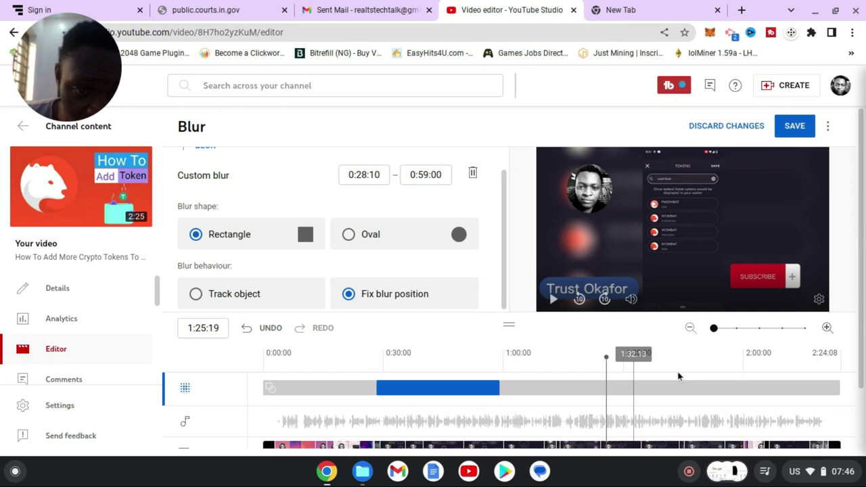
left_click(713, 368)
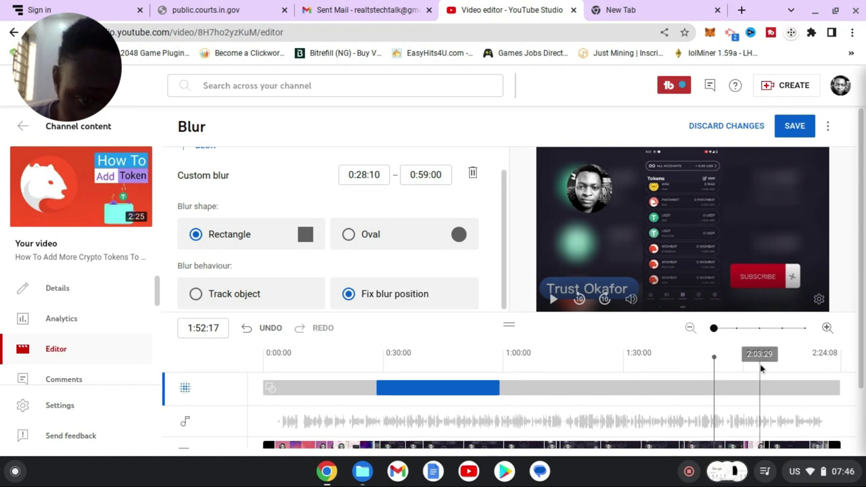
left_click(759, 367)
left_click(719, 367)
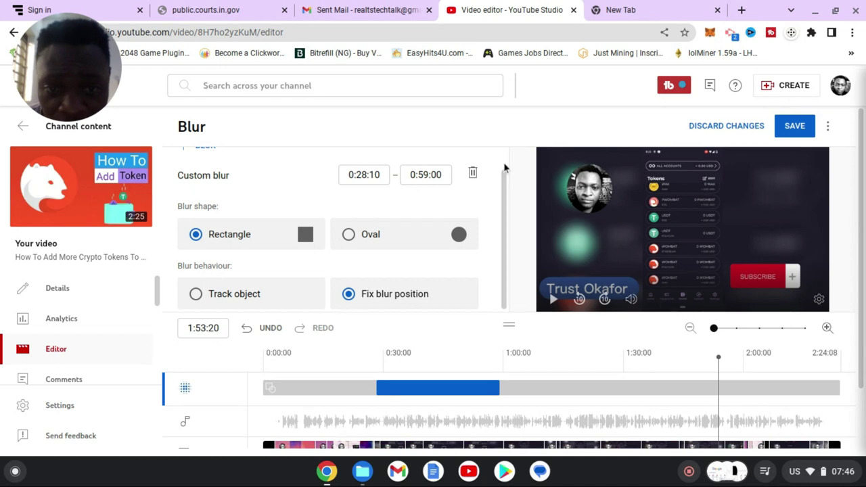
scroll(506, 170, "up", 2)
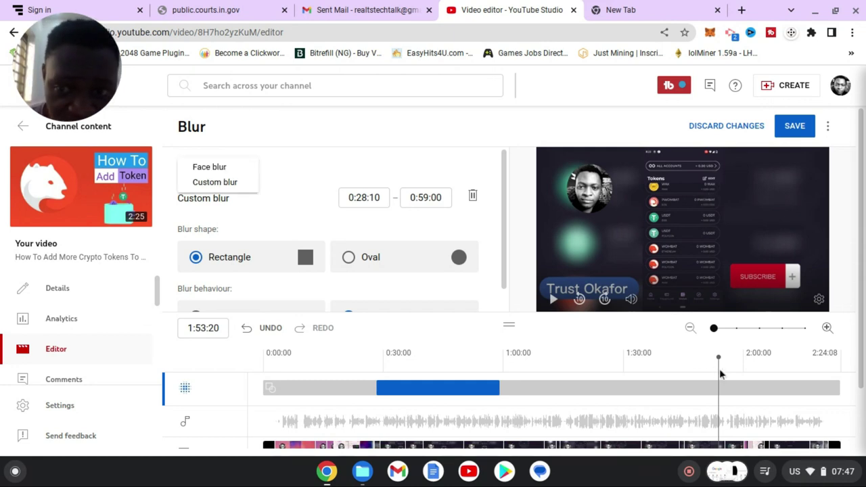
left_click(215, 187)
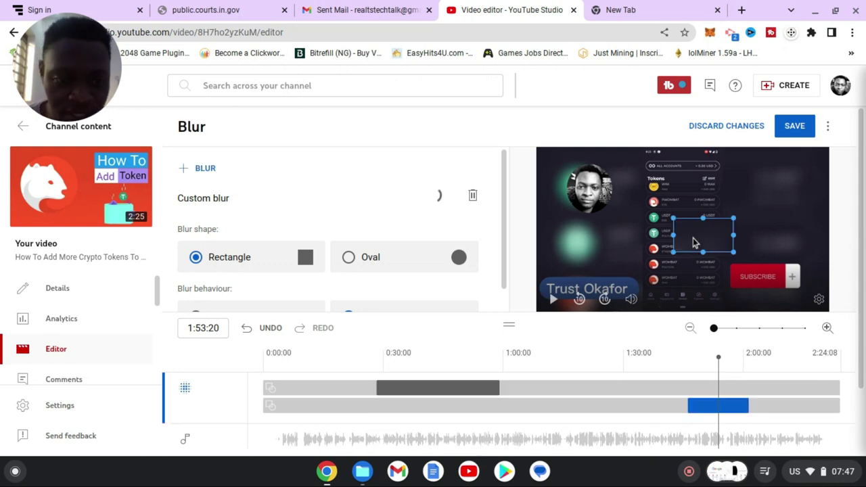
left_click_drag(708, 229, 705, 195)
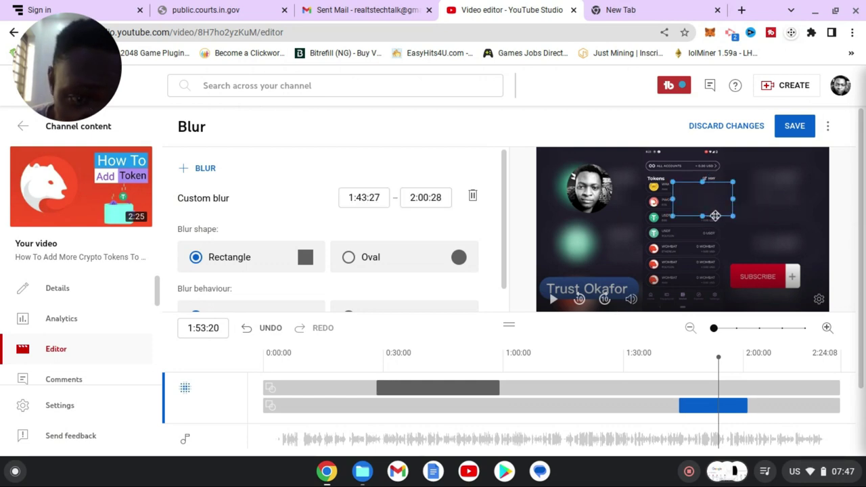
- Shrink the second custom blur's box to a thin strip and move it over the first token's amount
left_click_drag(703, 217, 704, 200)
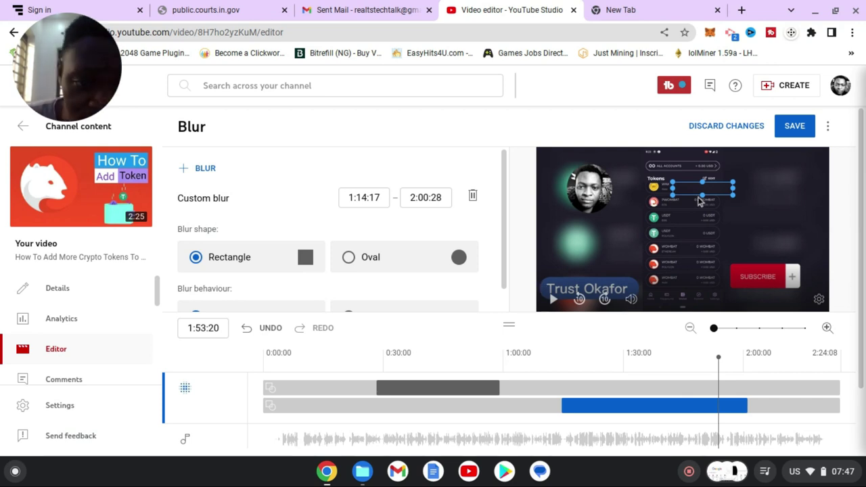
left_click_drag(717, 190, 704, 187)
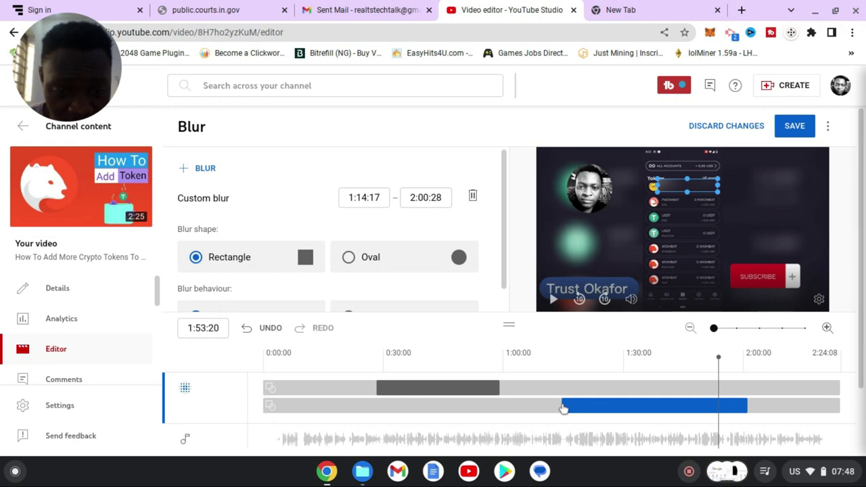
- Set the second custom blur to Fix blur position and shorten it from its beginning to a start time of 1:48:14
left_click_drag(564, 405, 634, 405)
scroll(429, 206, "down", 1)
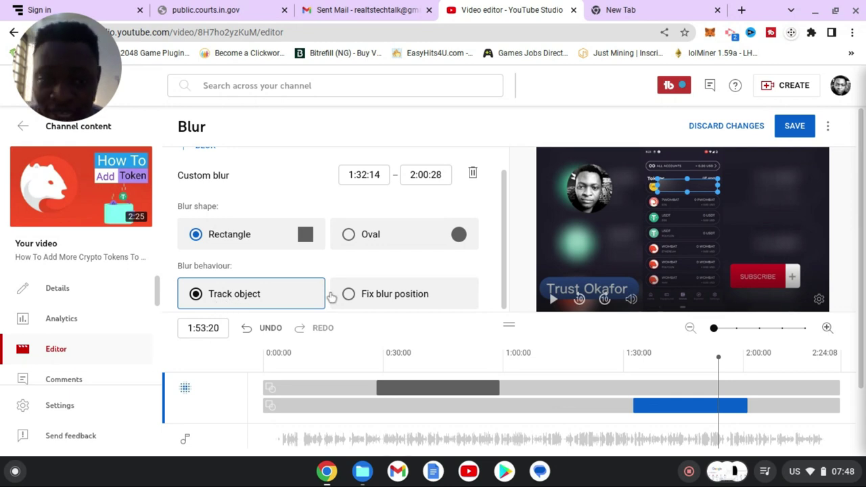
left_click(414, 298)
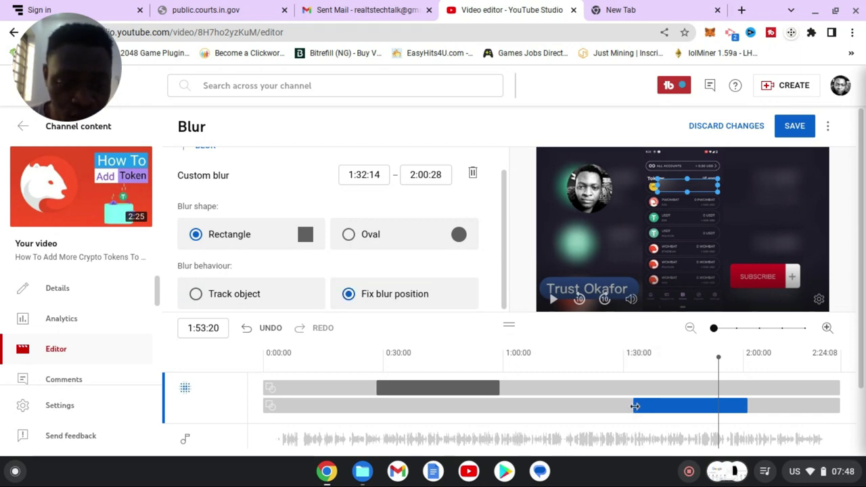
left_click_drag(676, 400, 700, 404)
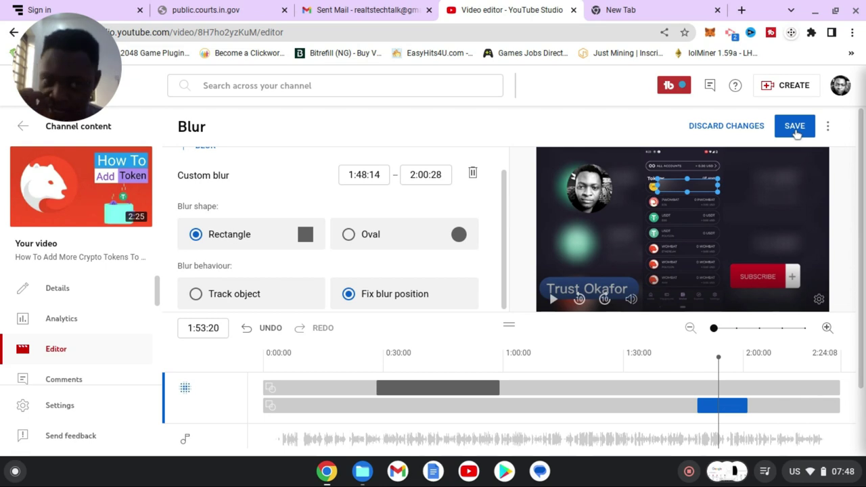
- Save the blur edits, confirm the changes and return to the channel content list
left_click(795, 128)
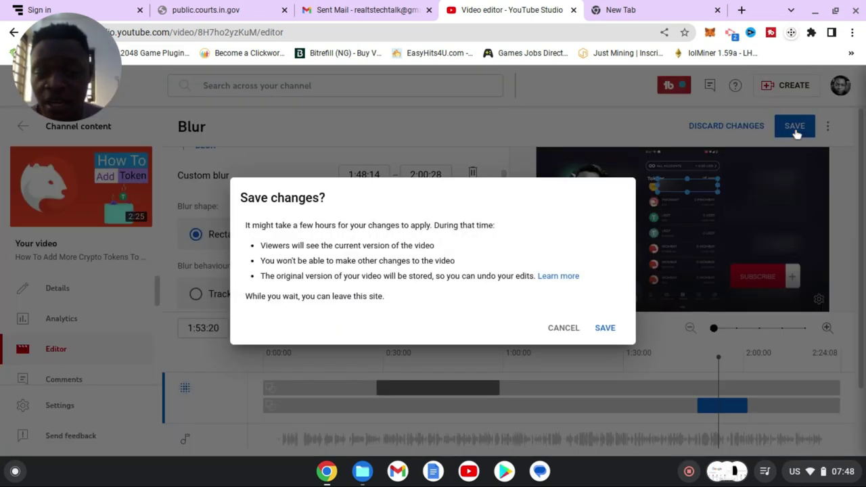
left_click(606, 329)
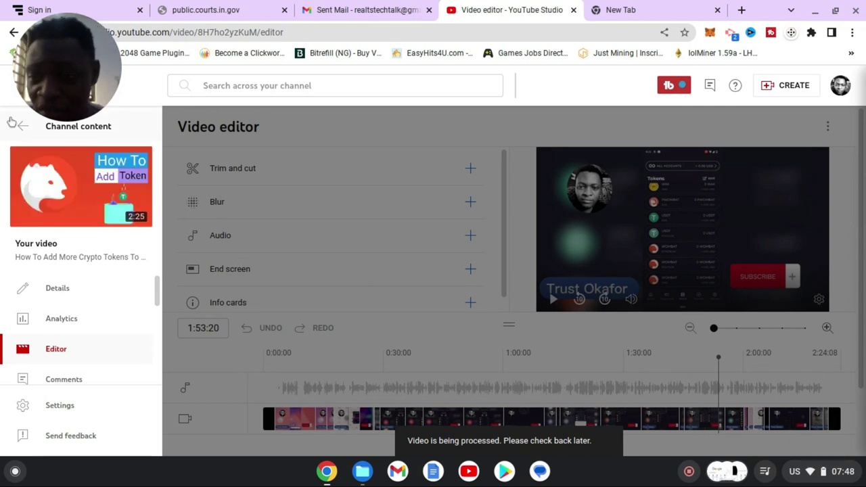
left_click(20, 127)
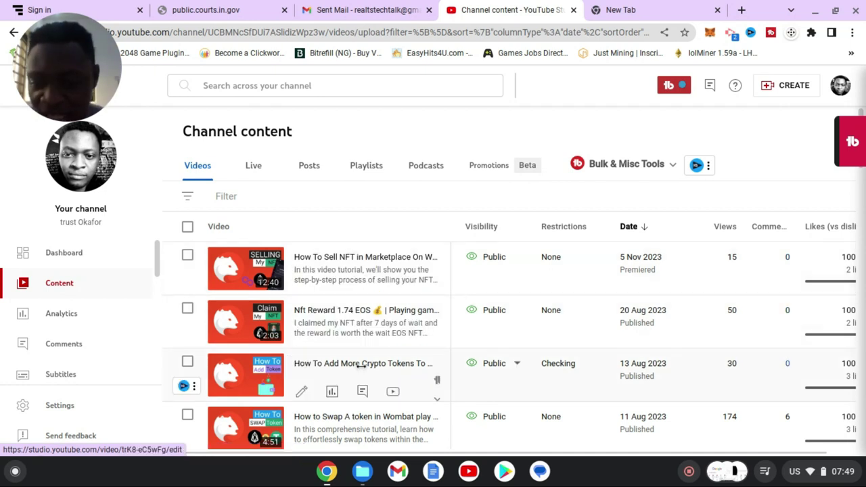
- Find the video "Notification Crypto Treasure Going More Information" in the channel content and open it in the video editor
scroll(375, 379, "down", 3)
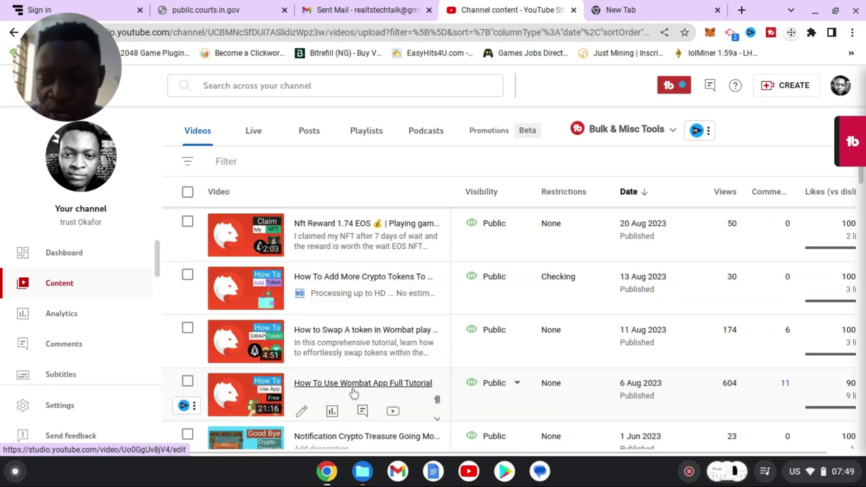
scroll(354, 392, "up", 3)
scroll(353, 393, "down", 4)
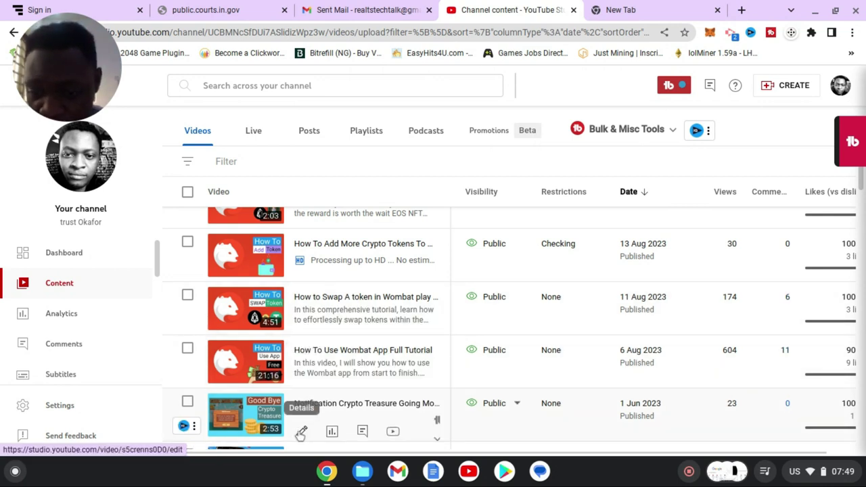
left_click(301, 433)
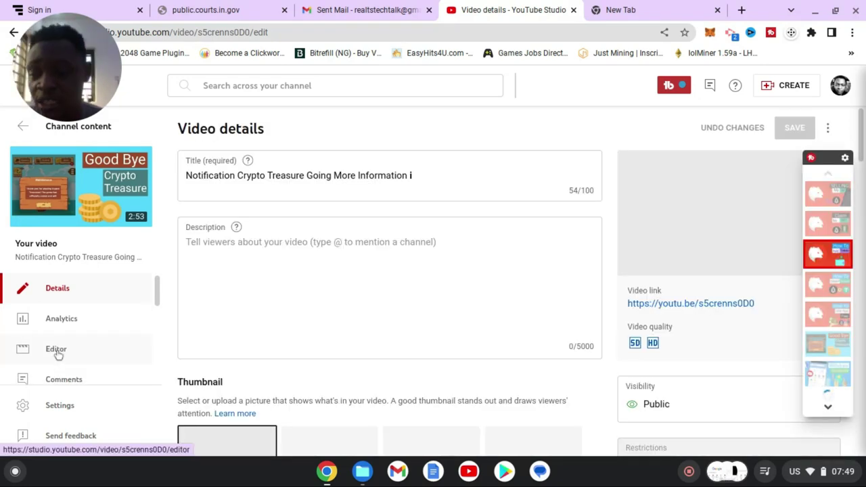
left_click(57, 350)
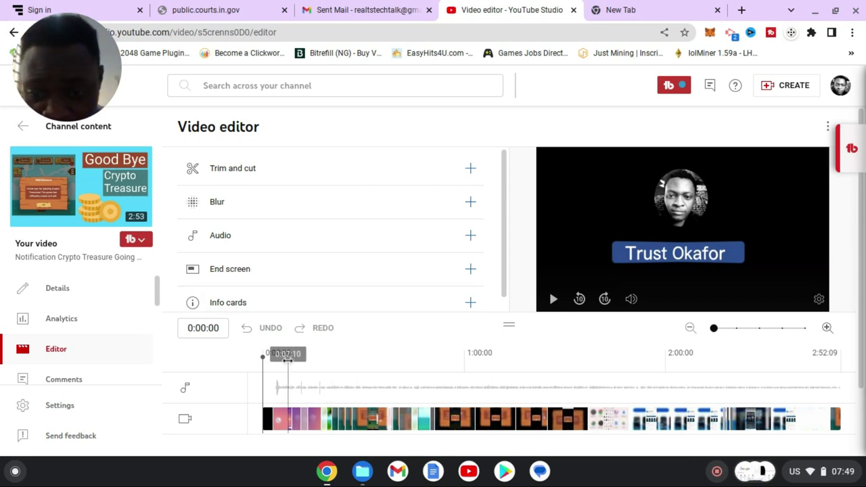
- Play a few seconds of the video from 0:06:11, and set the playhead to 0:03:00
left_click(285, 354)
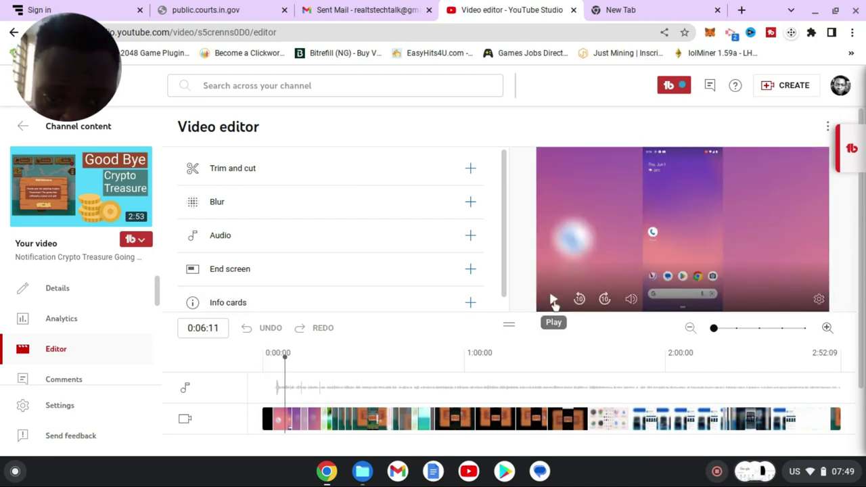
left_click(553, 300)
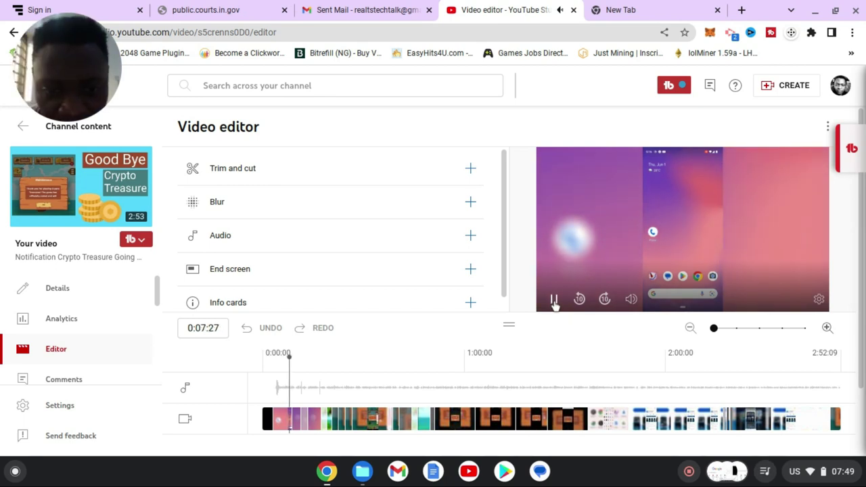
left_click(553, 302)
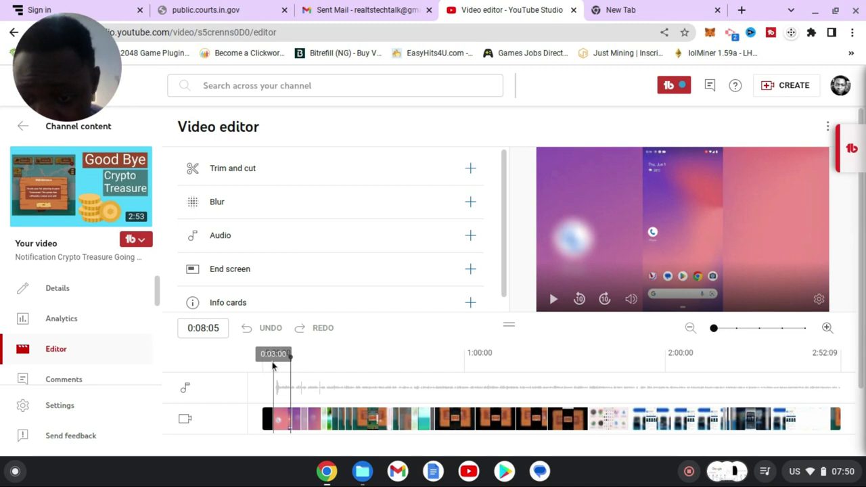
left_click(285, 363)
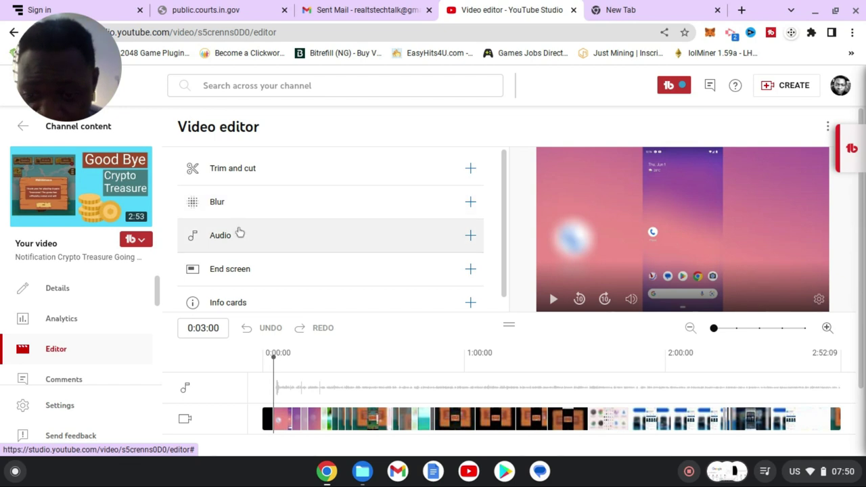
- Browse the music library for the video's audio and add the track "Dead Wrong"
left_click(289, 391)
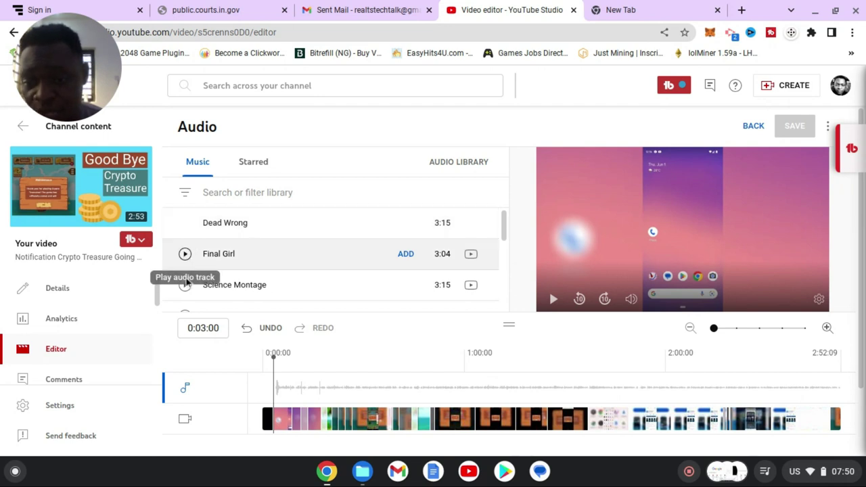
scroll(402, 257, "down", 3)
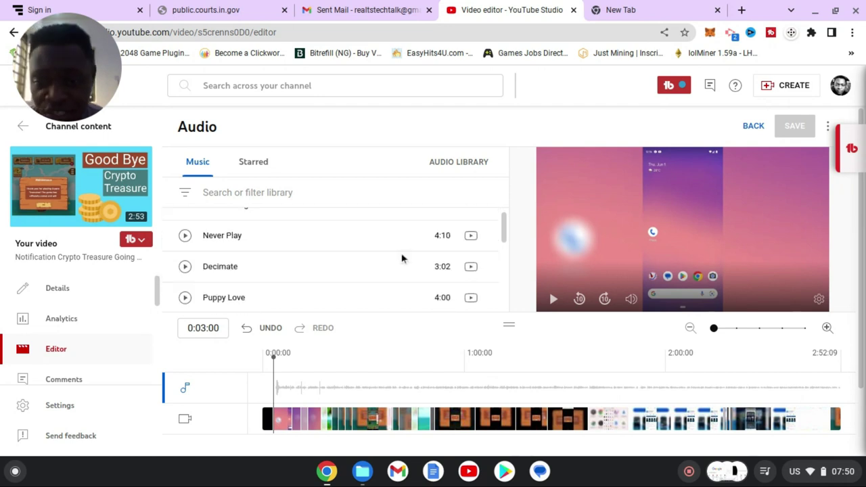
scroll(402, 257, "up", 3)
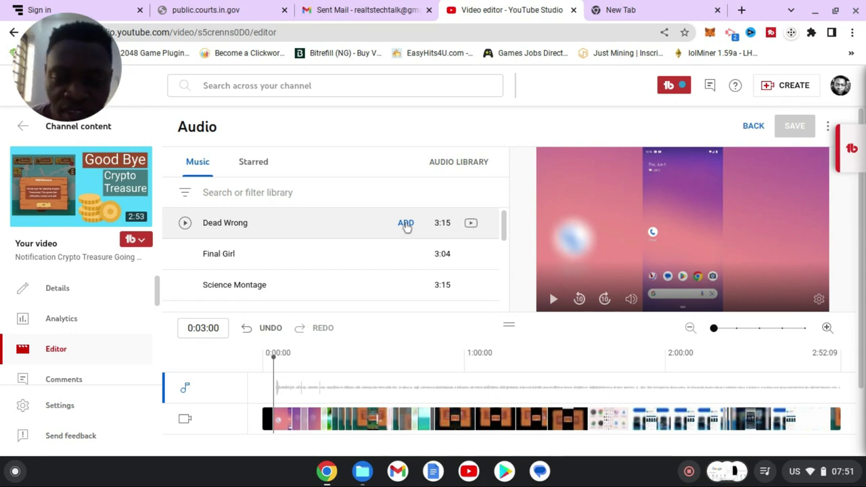
left_click(406, 225)
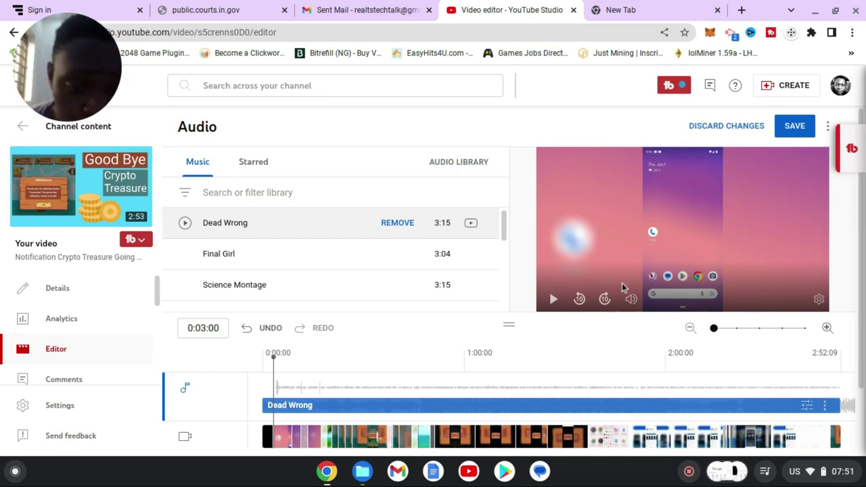
- Play the video from 0:03:00 to hear how the added music sounds against the original audio
left_click(552, 301)
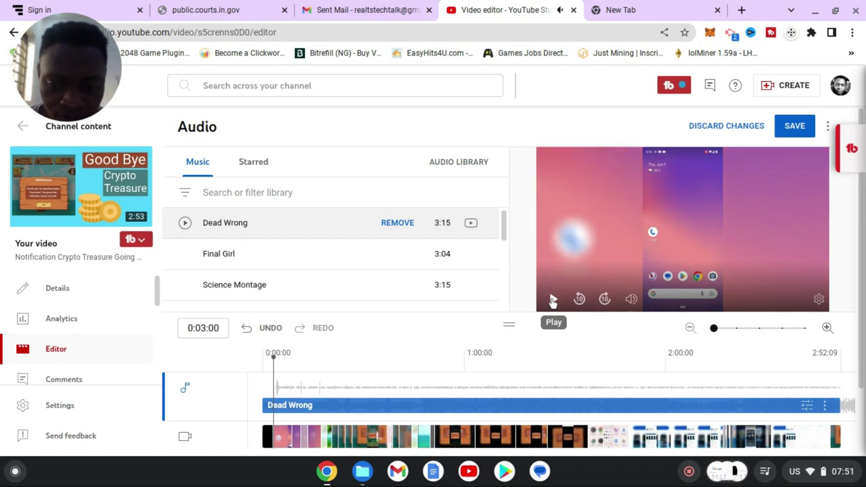
left_click(553, 301)
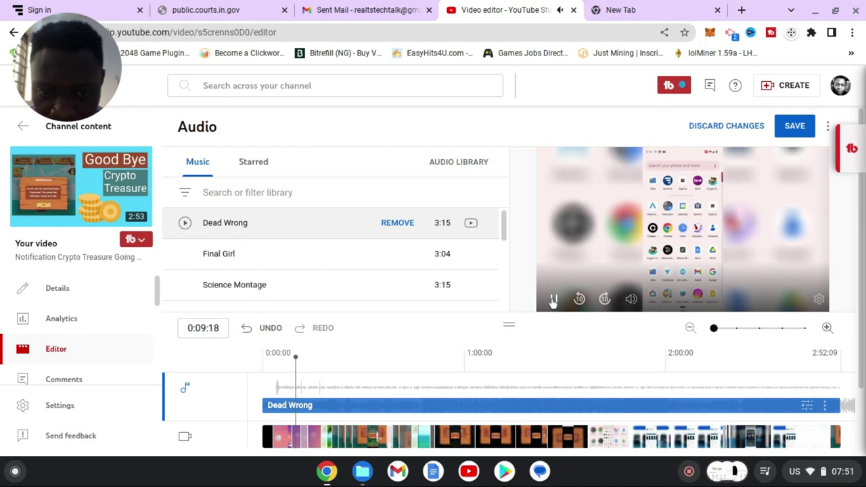
left_click(553, 301)
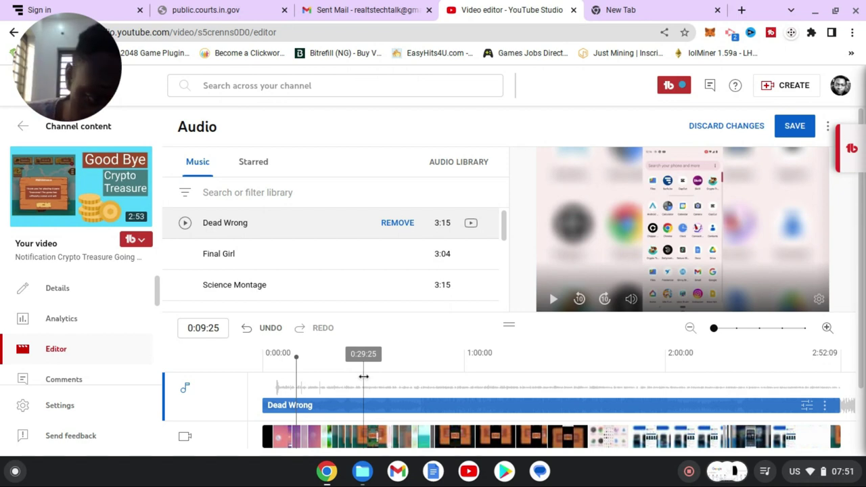
- Turn the mix level of the "Dead Wrong" track most of the way down and play the video to check the balance
left_click(808, 408)
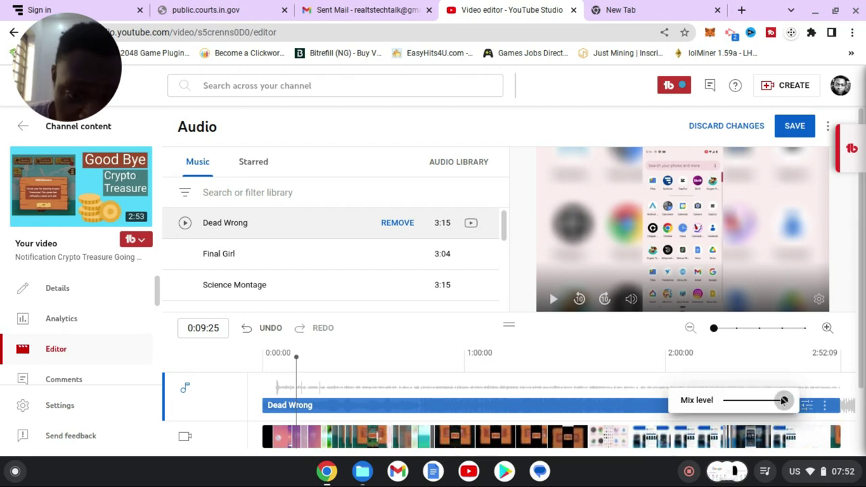
left_click_drag(783, 402, 731, 404)
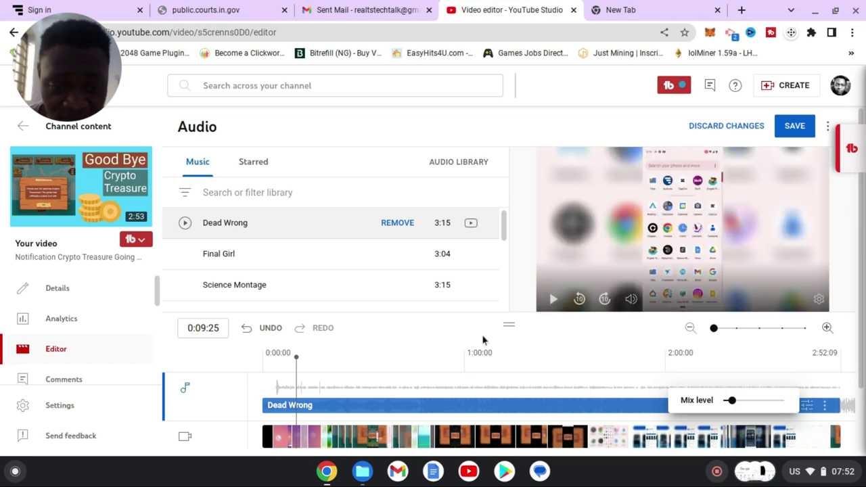
left_click(554, 300)
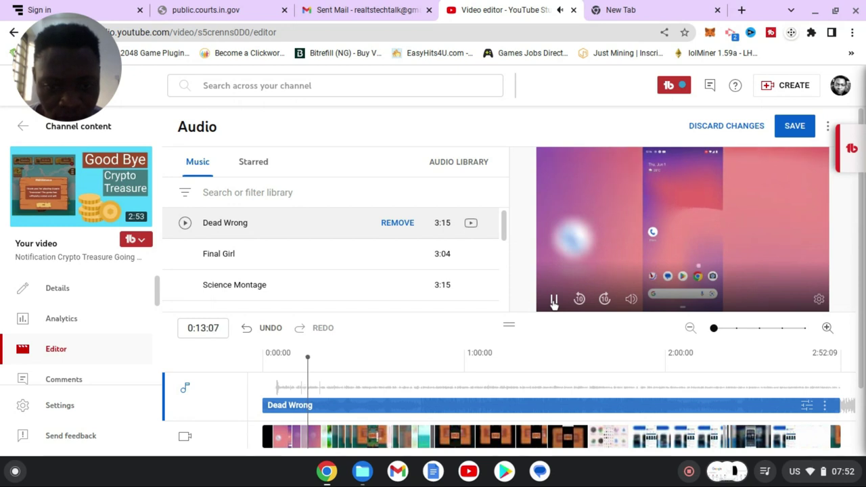
left_click(553, 299)
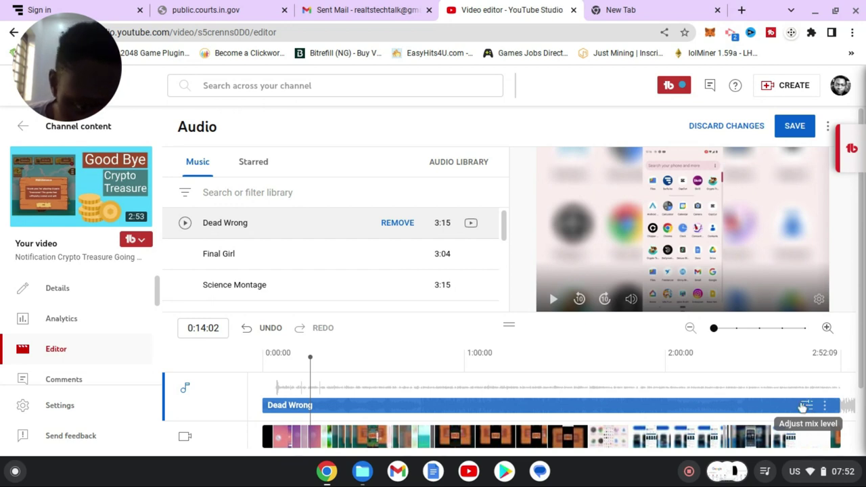
- Lower the mix level of the "Dead Wrong" track further to the minimum and listen to the video again
left_click(807, 406)
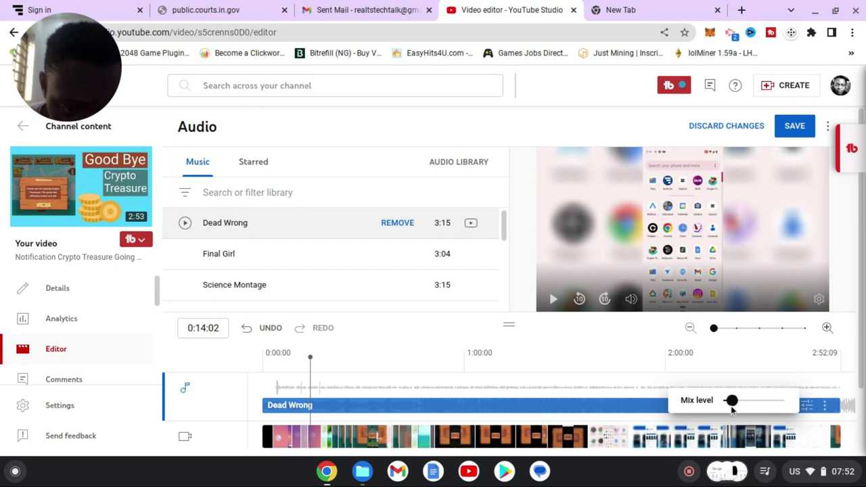
left_click_drag(729, 408, 726, 408)
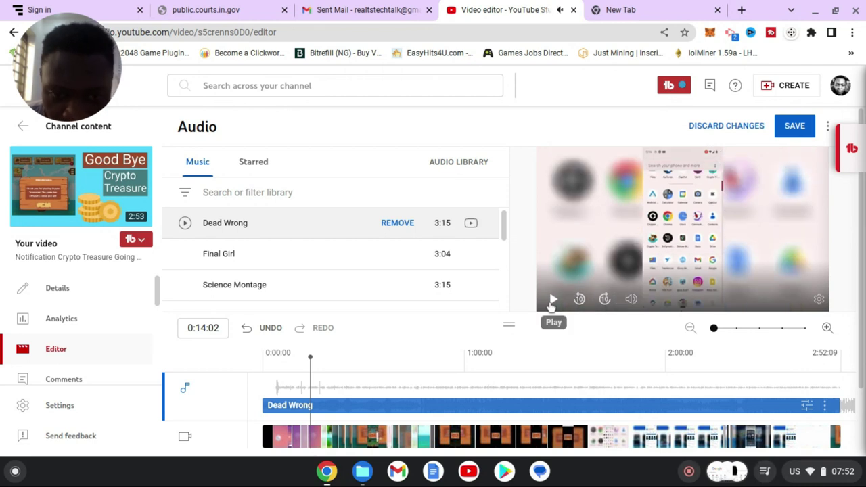
left_click(553, 300)
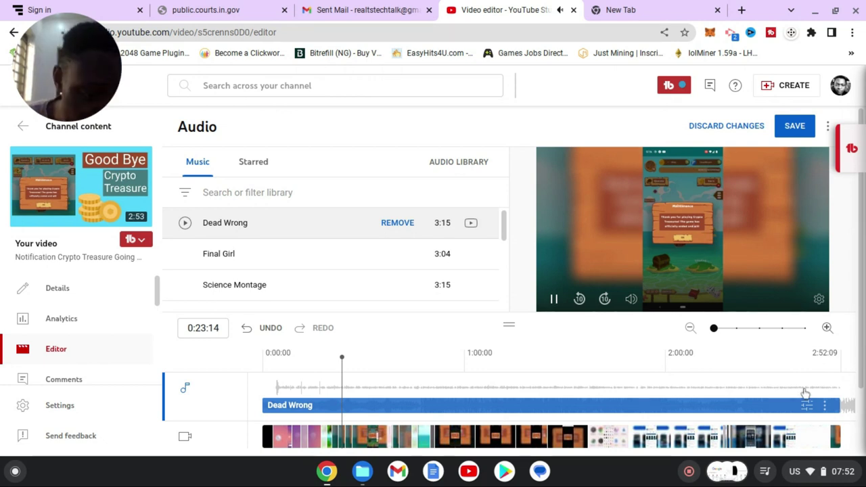
key("space")
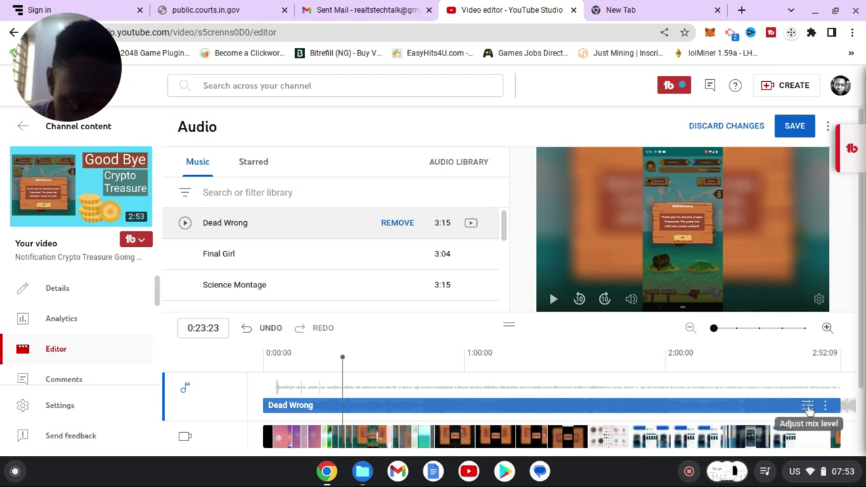
left_click(808, 408)
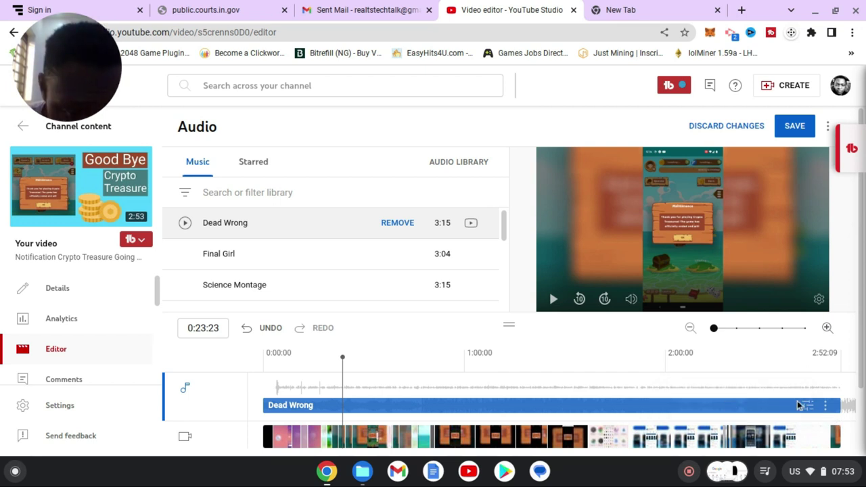
mouse_move(761, 399)
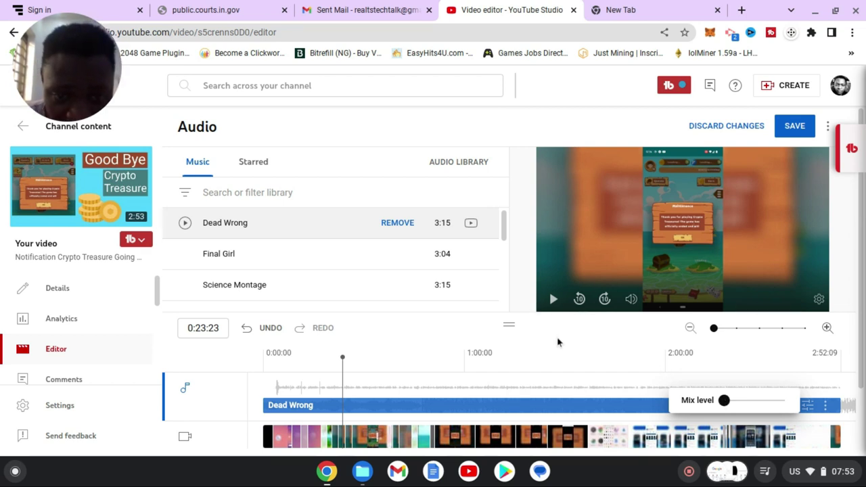
left_click(553, 300)
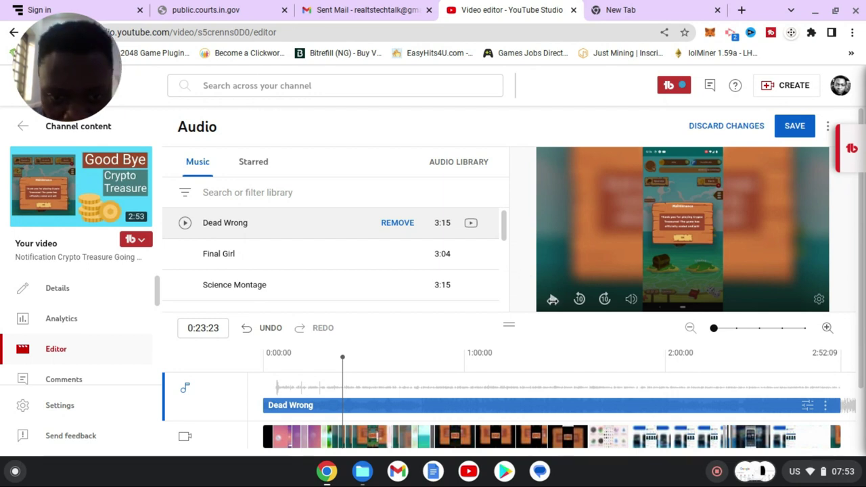
left_click(553, 301)
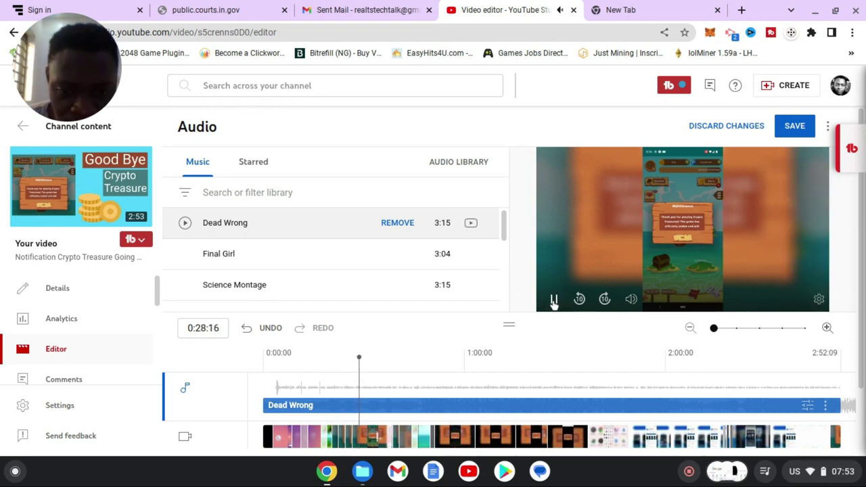
- Trim the start of the "Dead Wrong" track to where the video's original audio begins and play the video from 0:00:00 to check it
left_click(554, 302)
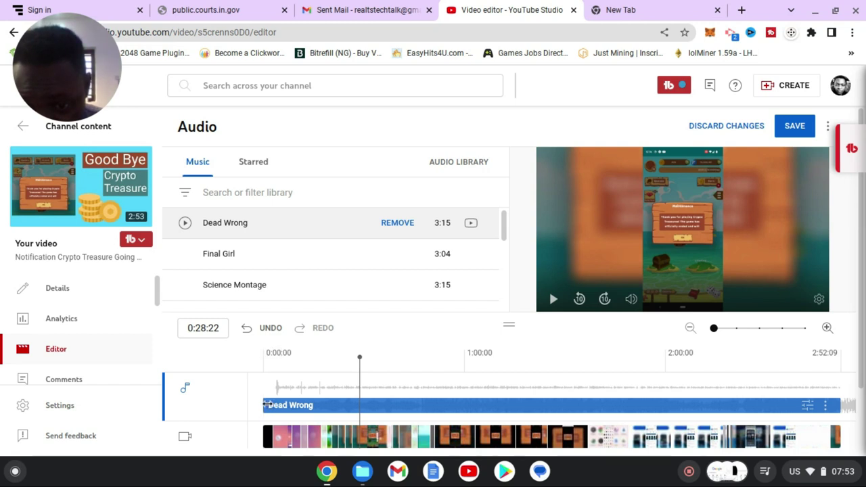
left_click_drag(266, 403, 276, 404)
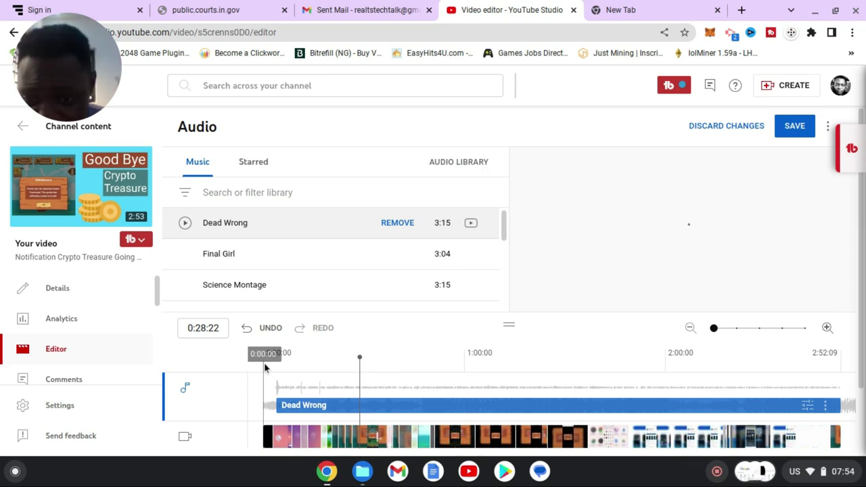
left_click(264, 368)
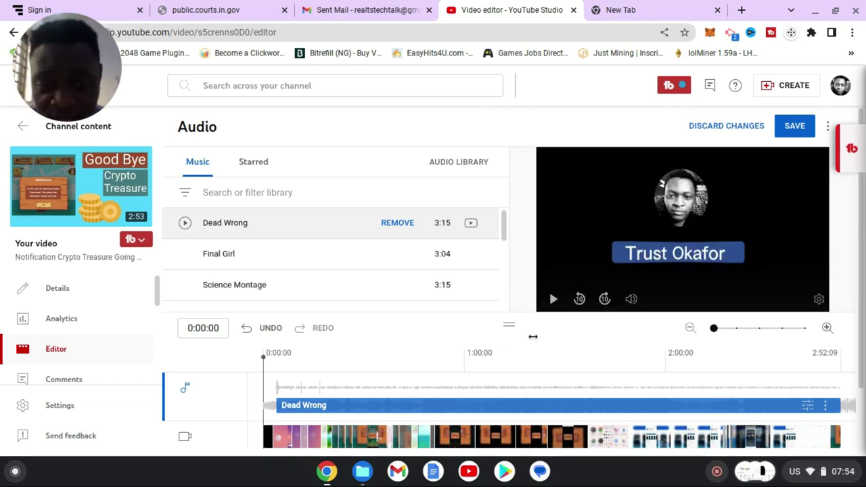
left_click(554, 300)
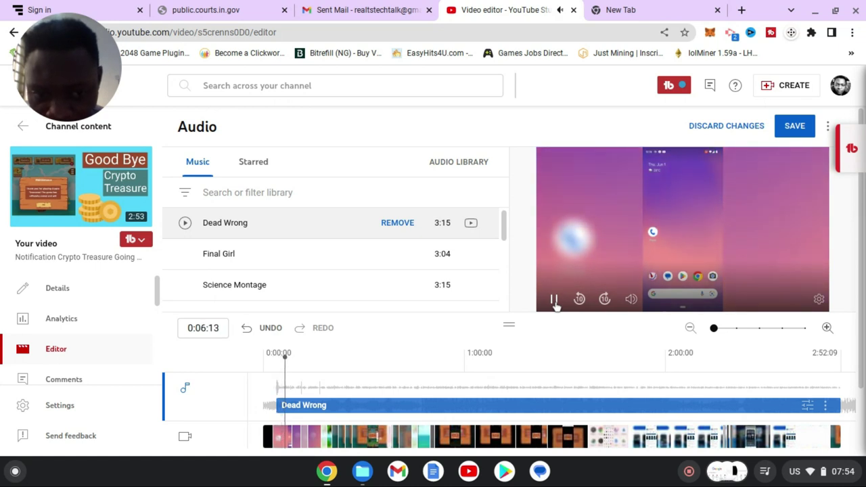
left_click(554, 300)
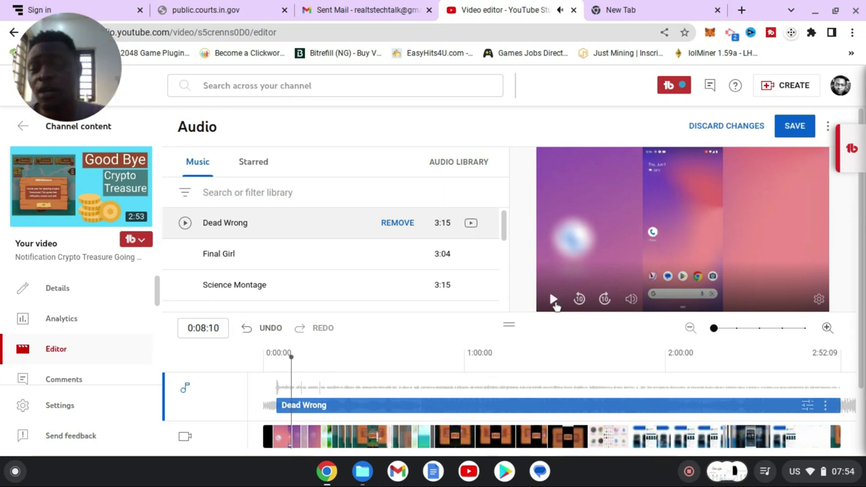
- Save the audio changes to the Crypto Treasure video and return to the channel's list of videos
left_click(792, 129)
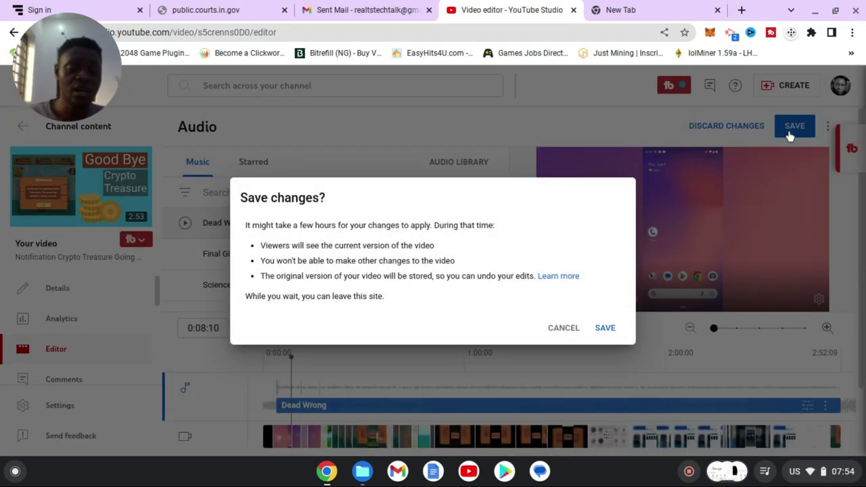
left_click(605, 328)
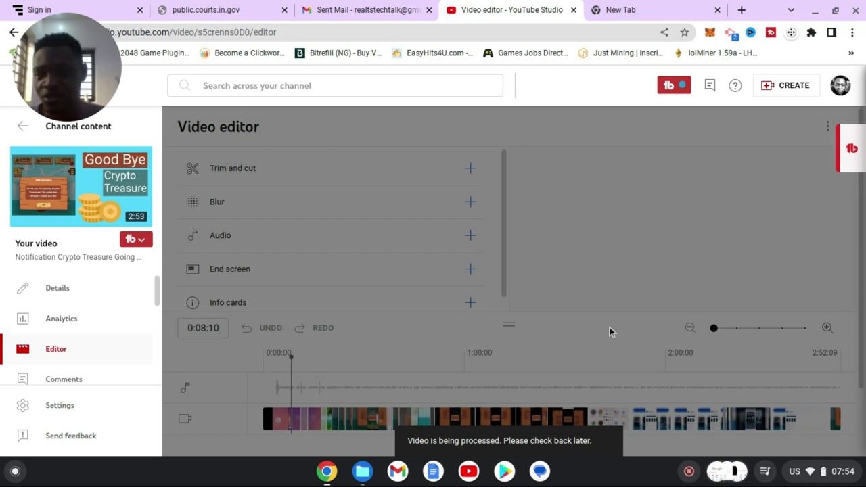
left_click(21, 124)
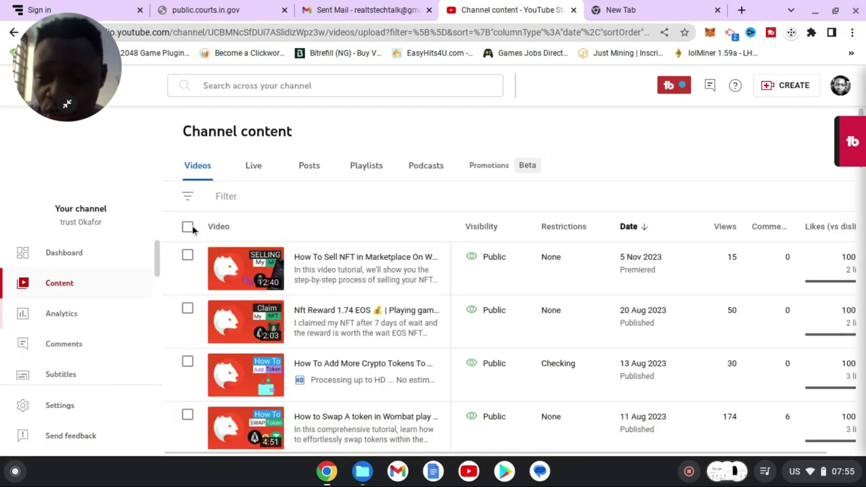
mouse_move(321, 321)
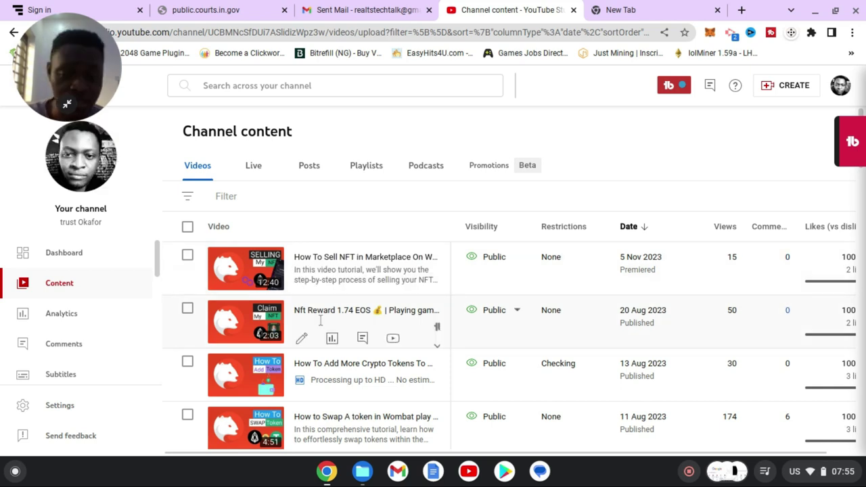
mouse_move(271, 364)
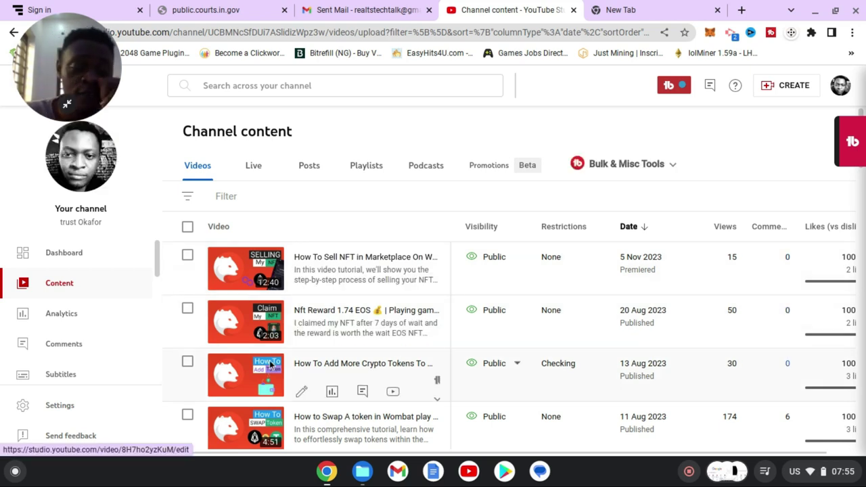